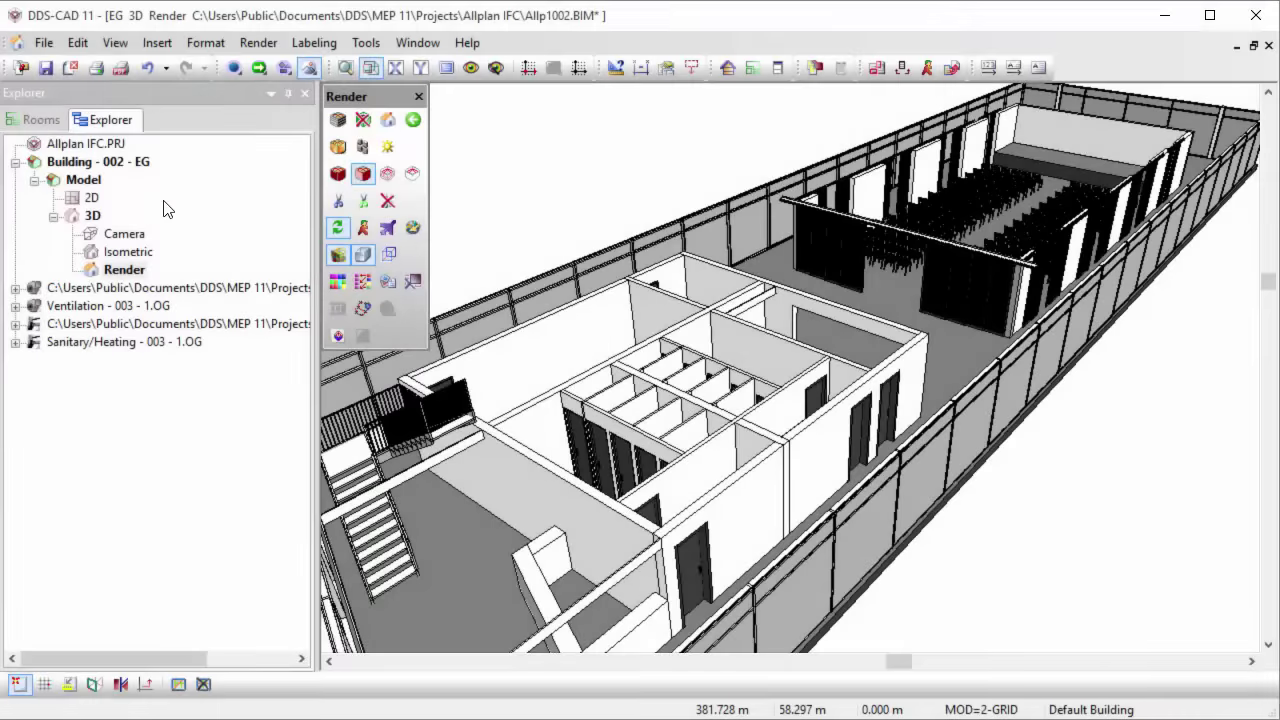
# Label every room on the EG 2D plan with its room number and description using Text all rooms.
pyautogui.doubleClick(94, 199)
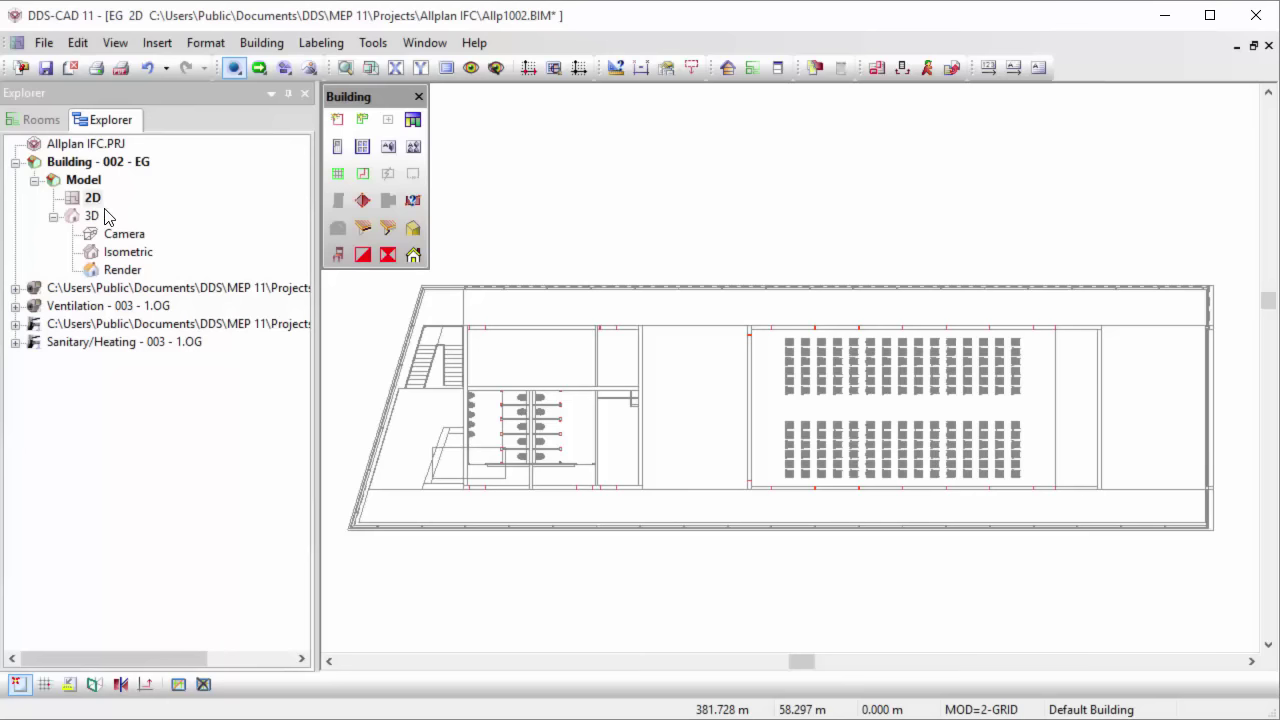
pyautogui.click(413, 147)
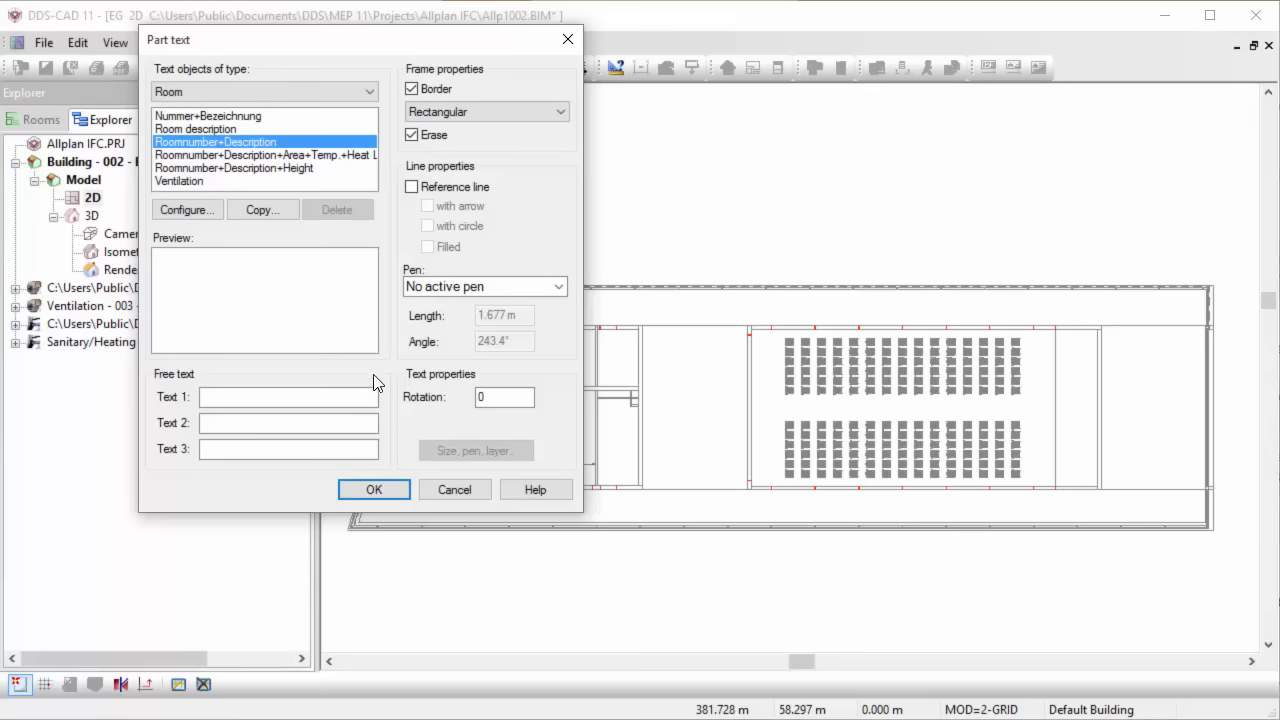
pyautogui.click(370, 490)
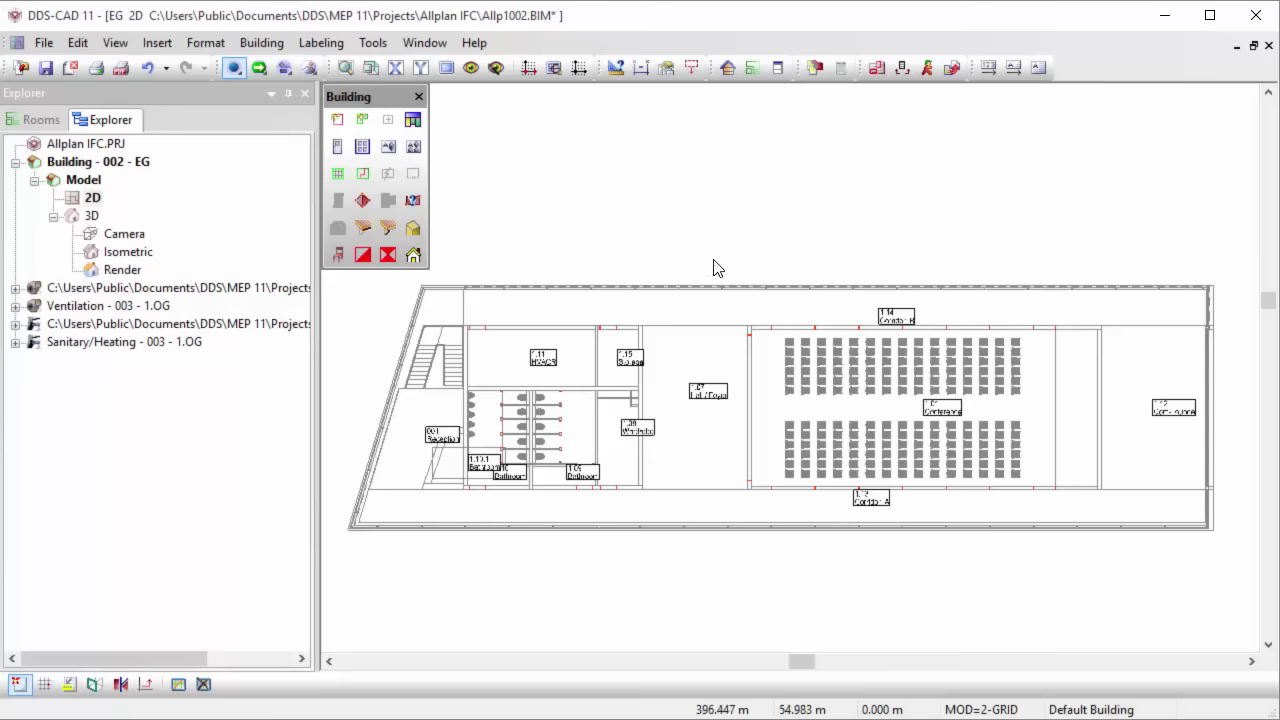
# Zoom in on the conference room and select 1.01 Conference in the Rooms list.
pyautogui.moveTo(714, 254); pyautogui.dragTo(1240, 560)
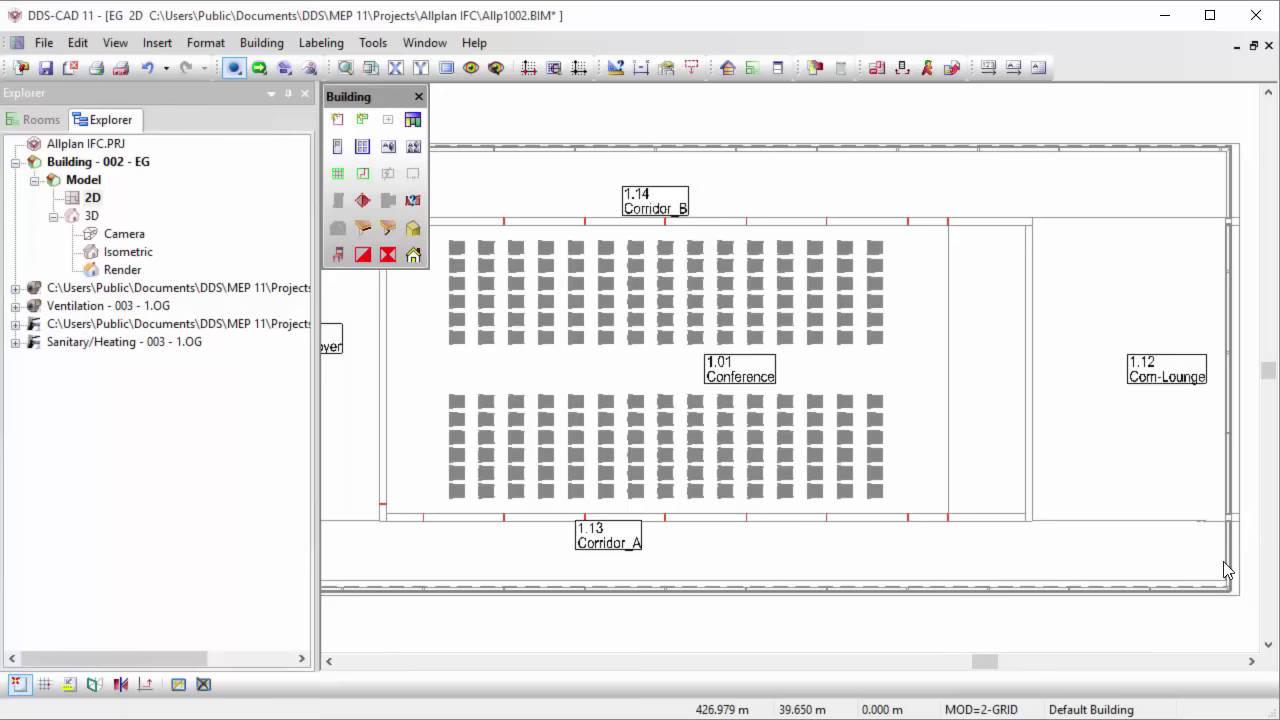
pyautogui.click(62, 128)
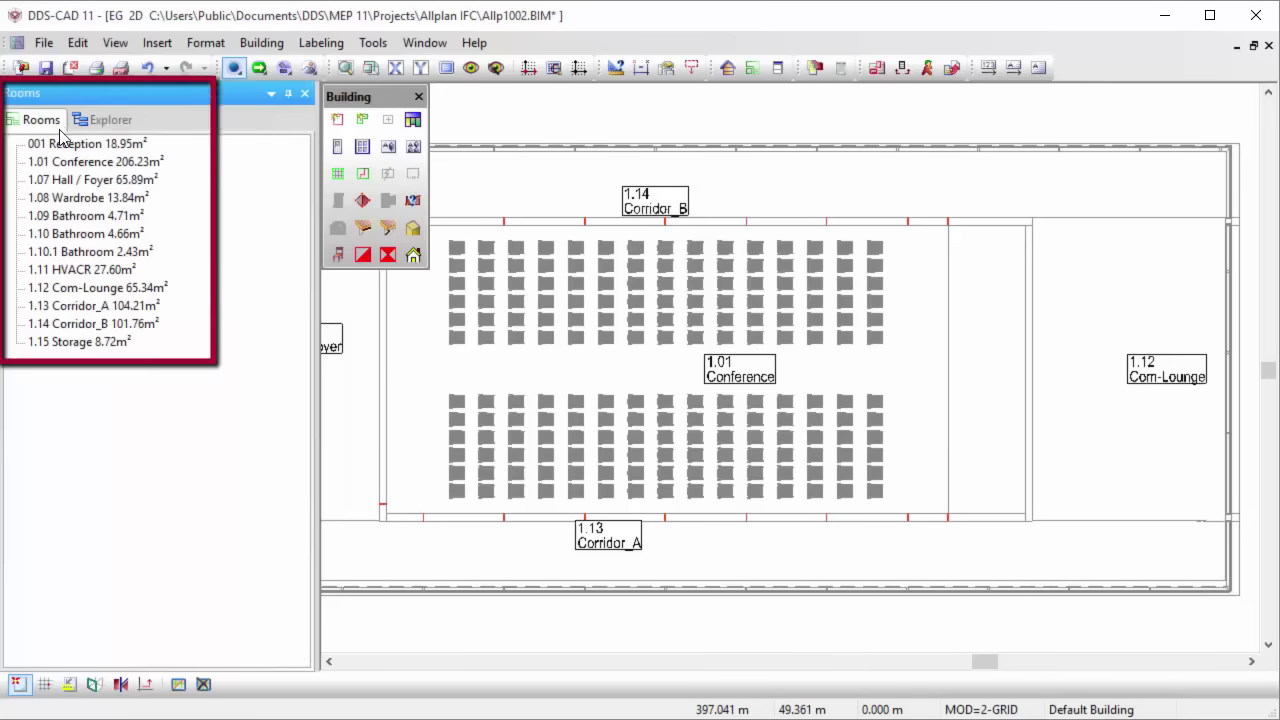
pyautogui.click(45, 163)
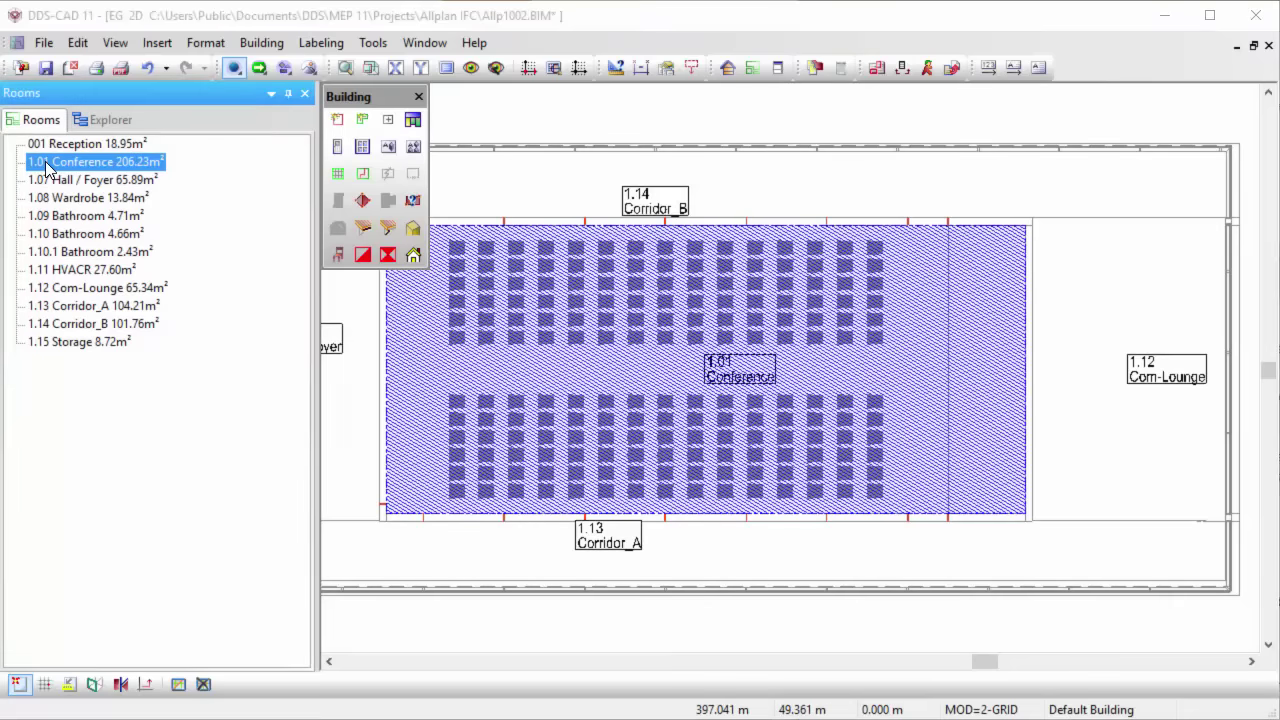
# Open the Edit properties of room 1.01 Conference from its context menu.
pyautogui.rightClick(46, 164)
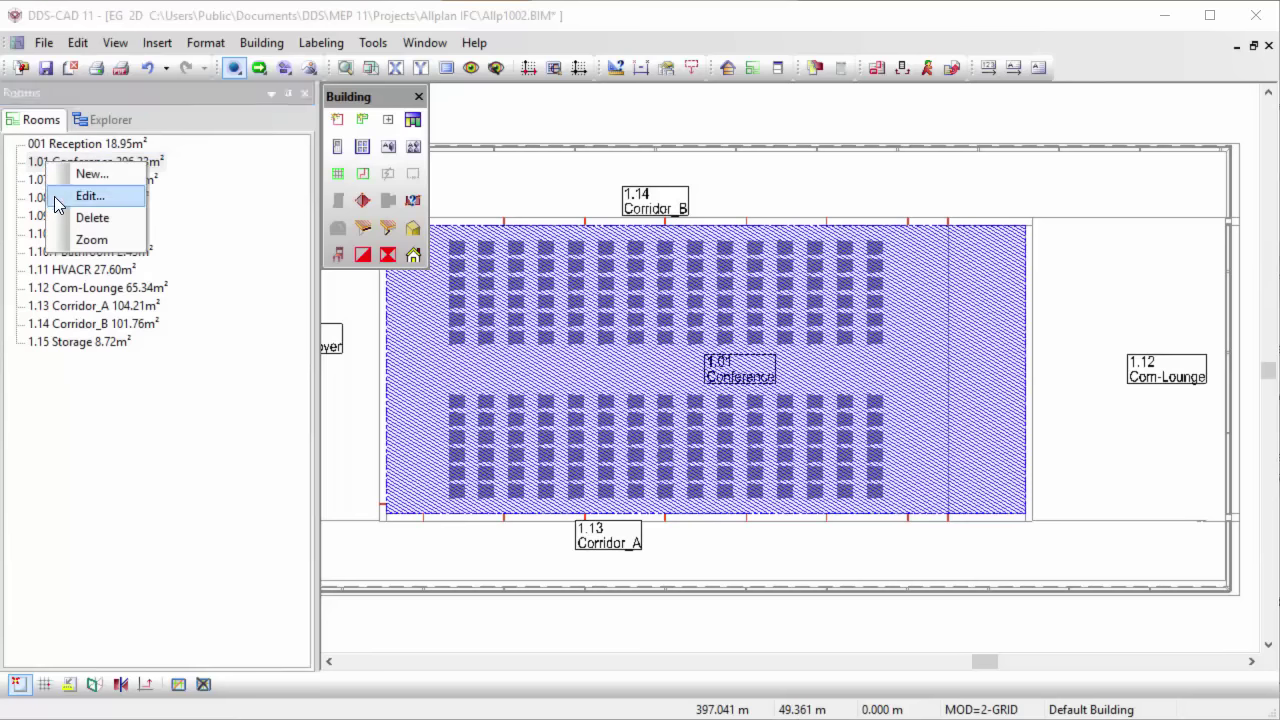
pyautogui.click(57, 197)
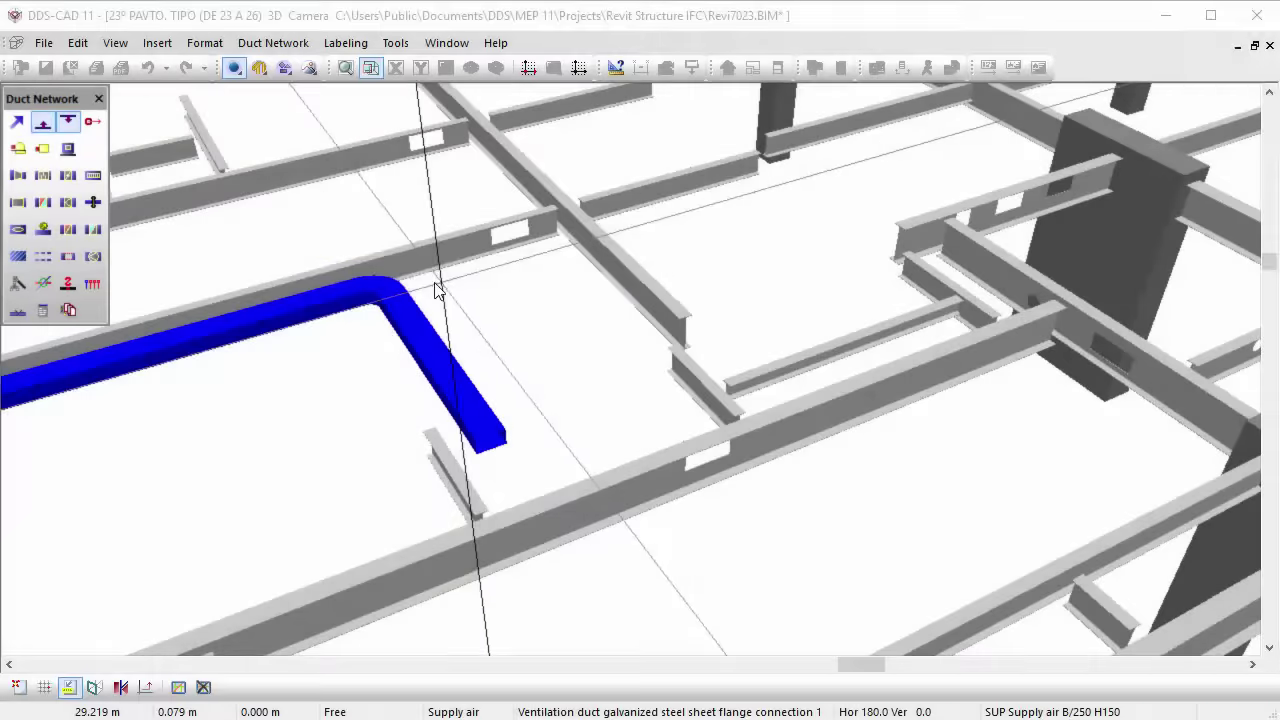
# Change the duct bend's exit to Branch and draw a new duct run from the tee.
pyautogui.doubleClick(418, 279)
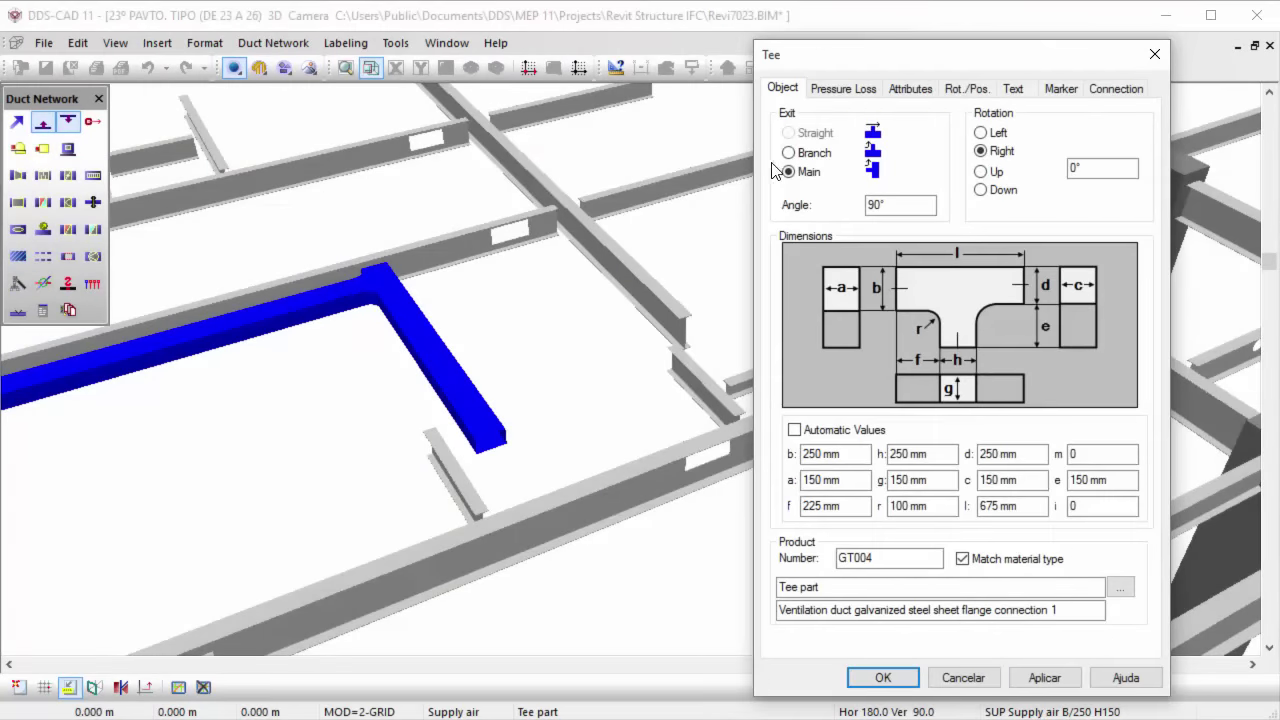
pyautogui.click(789, 153)
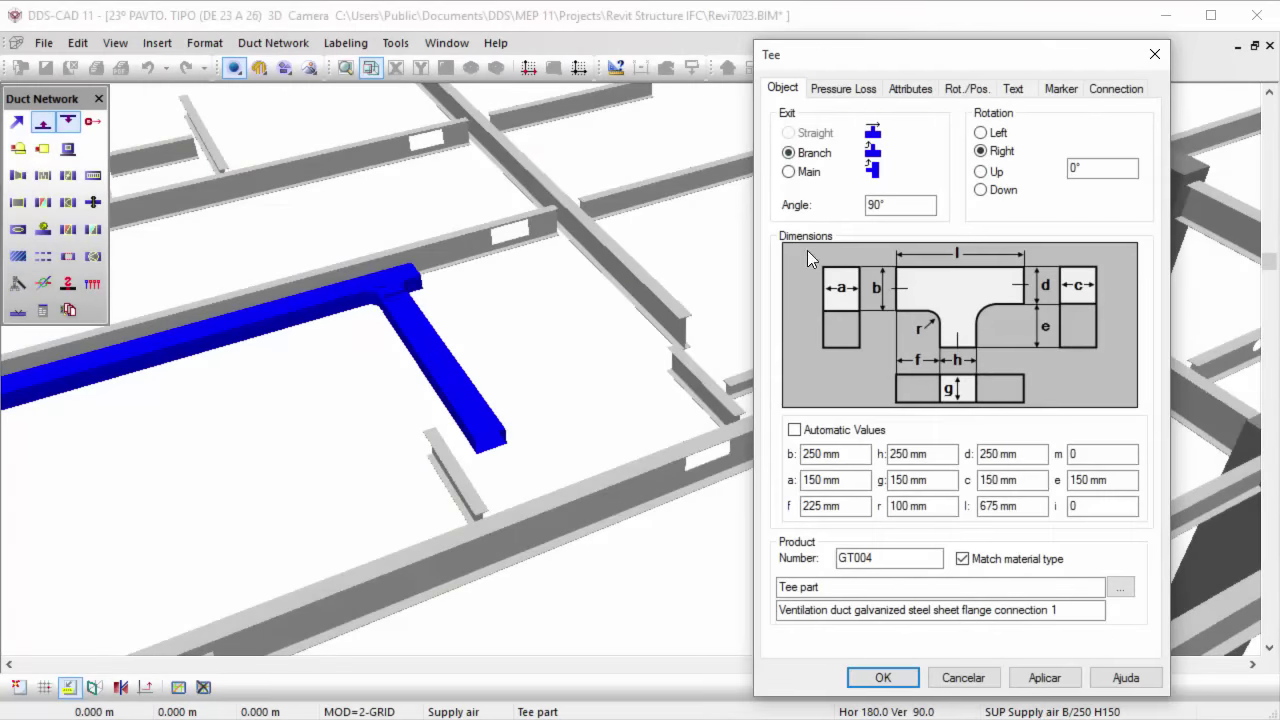
pyautogui.click(883, 677)
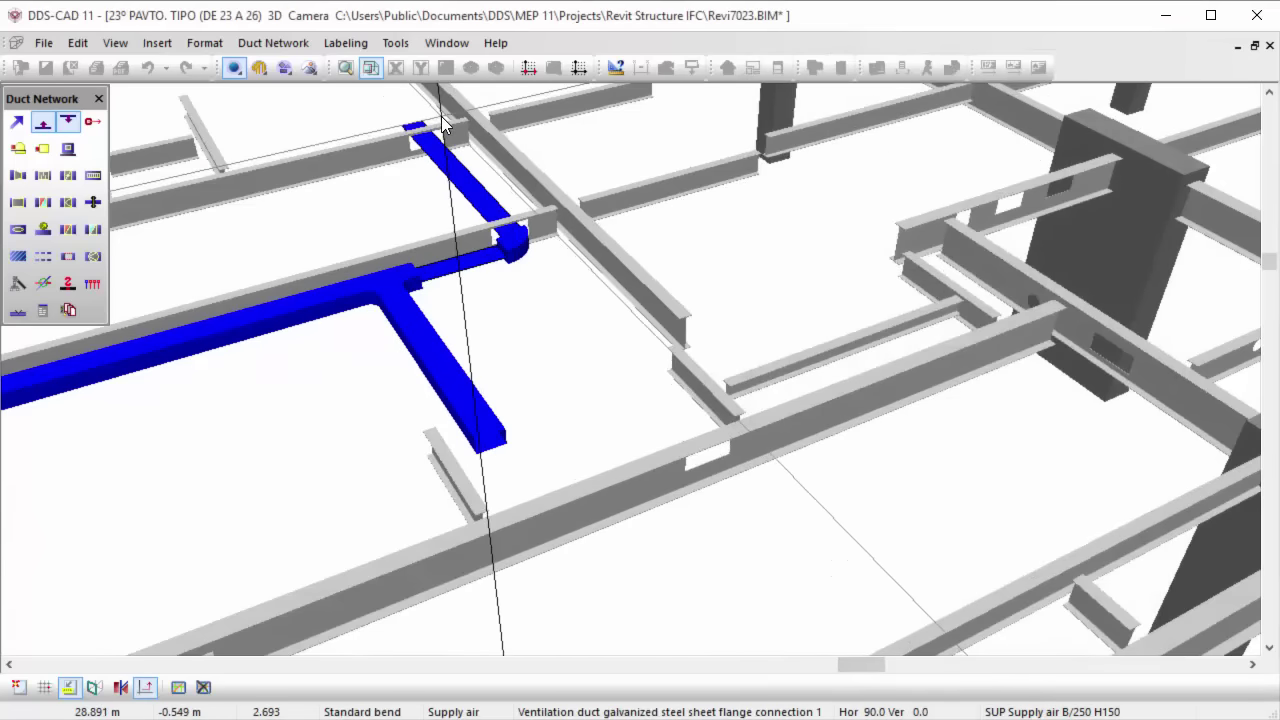
pyautogui.click(443, 124)
pyautogui.rightClick(441, 117)
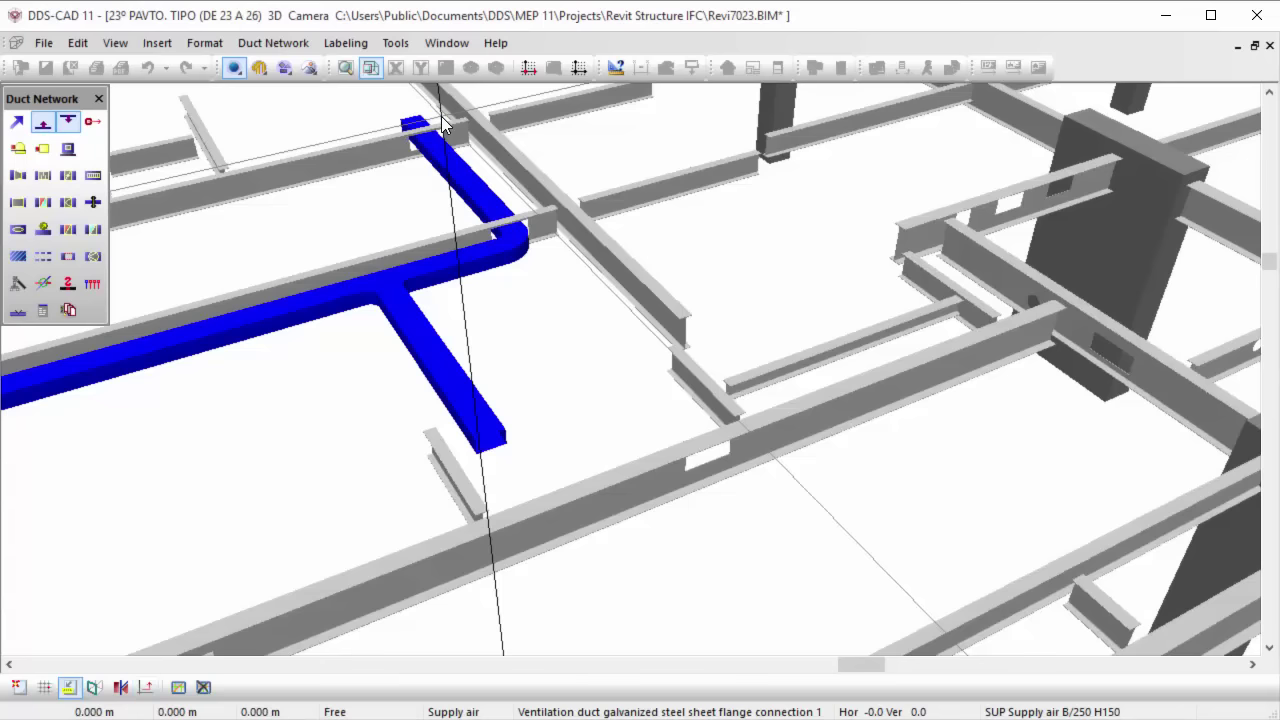
# Turn the lower bend into a tee and draw a branch duct across the beams.
pyautogui.click(527, 255)
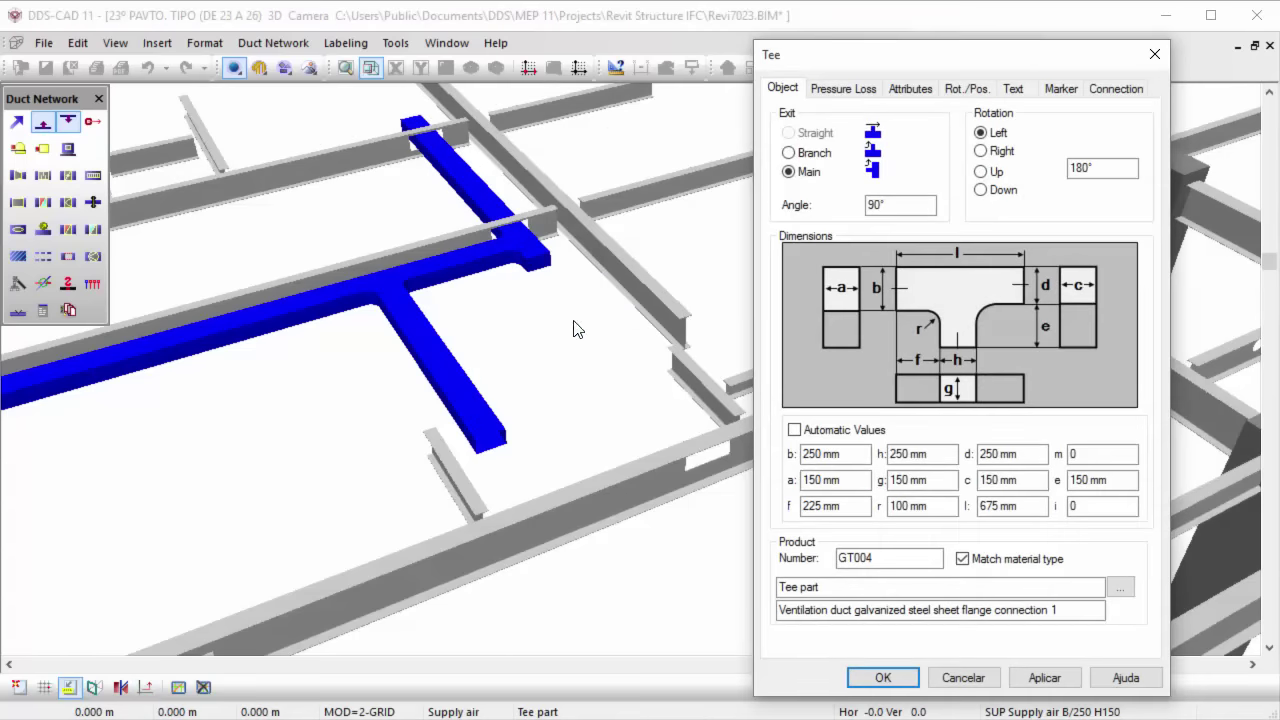
pyautogui.click(882, 678)
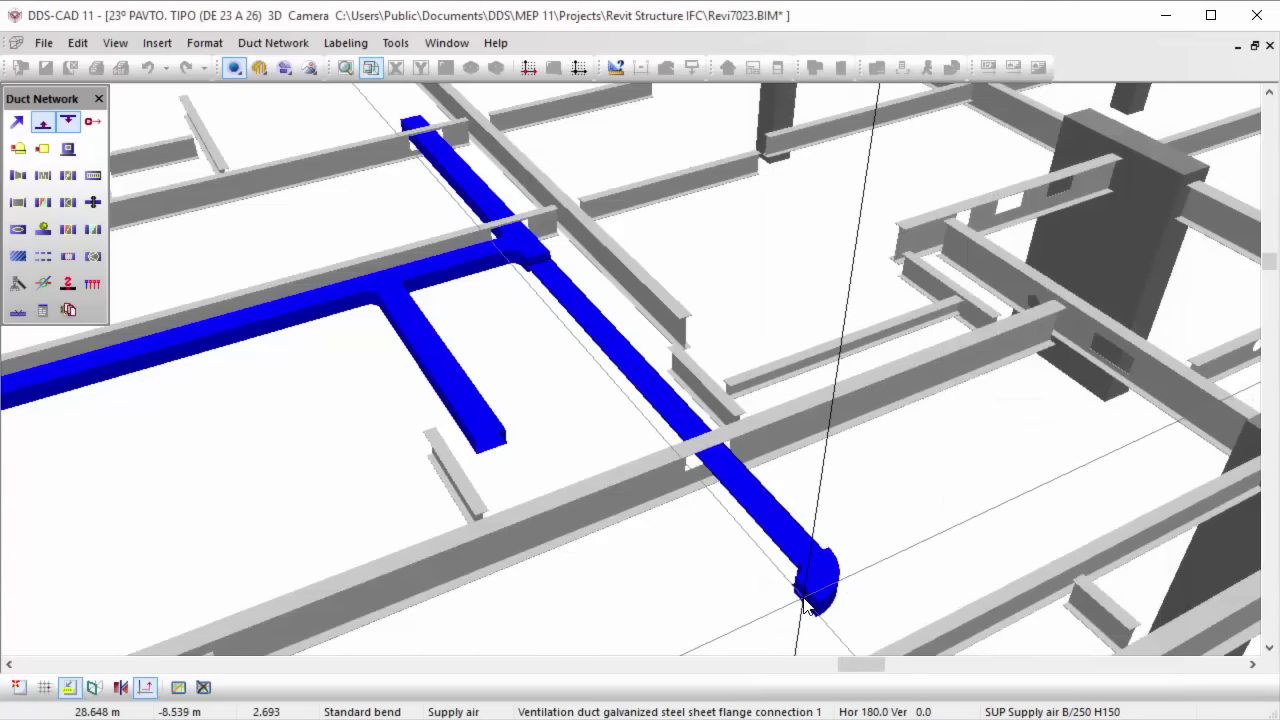
pyautogui.doubleClick(805, 604)
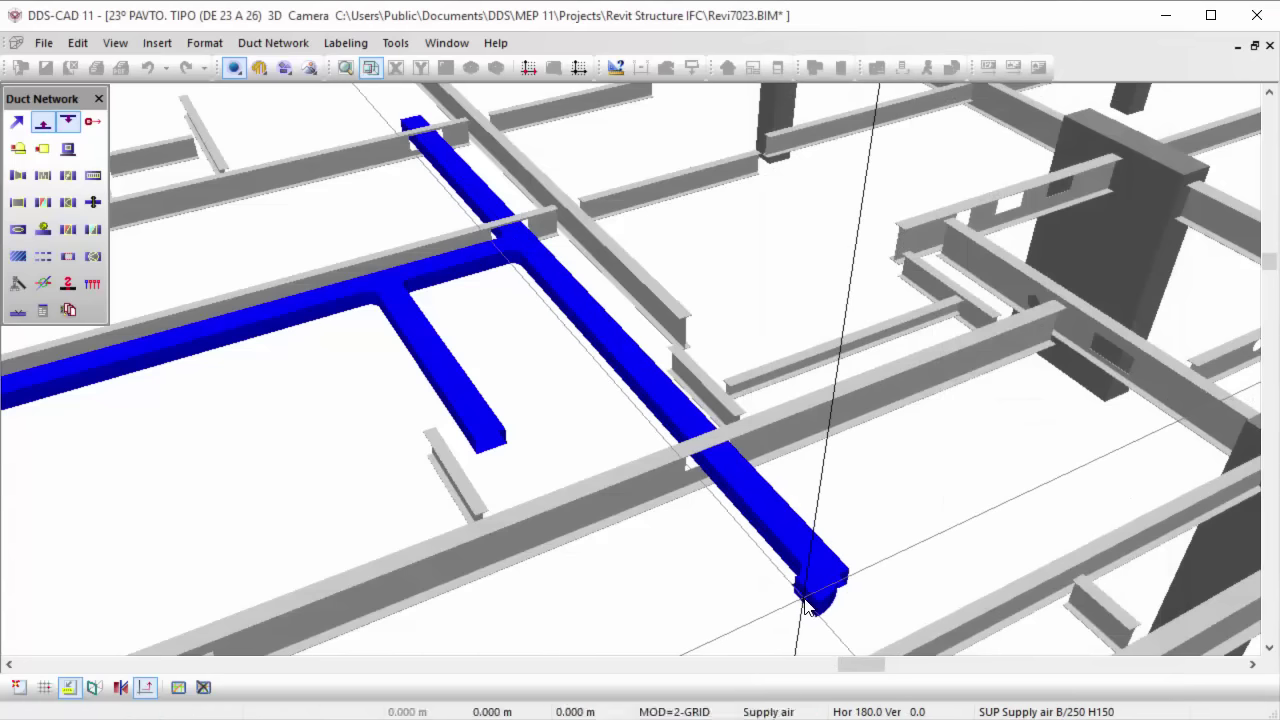
# Extend the branch duct with clash avoidance routing it over the beam, then inspect the bend in 3D.
pyautogui.click(510, 458)
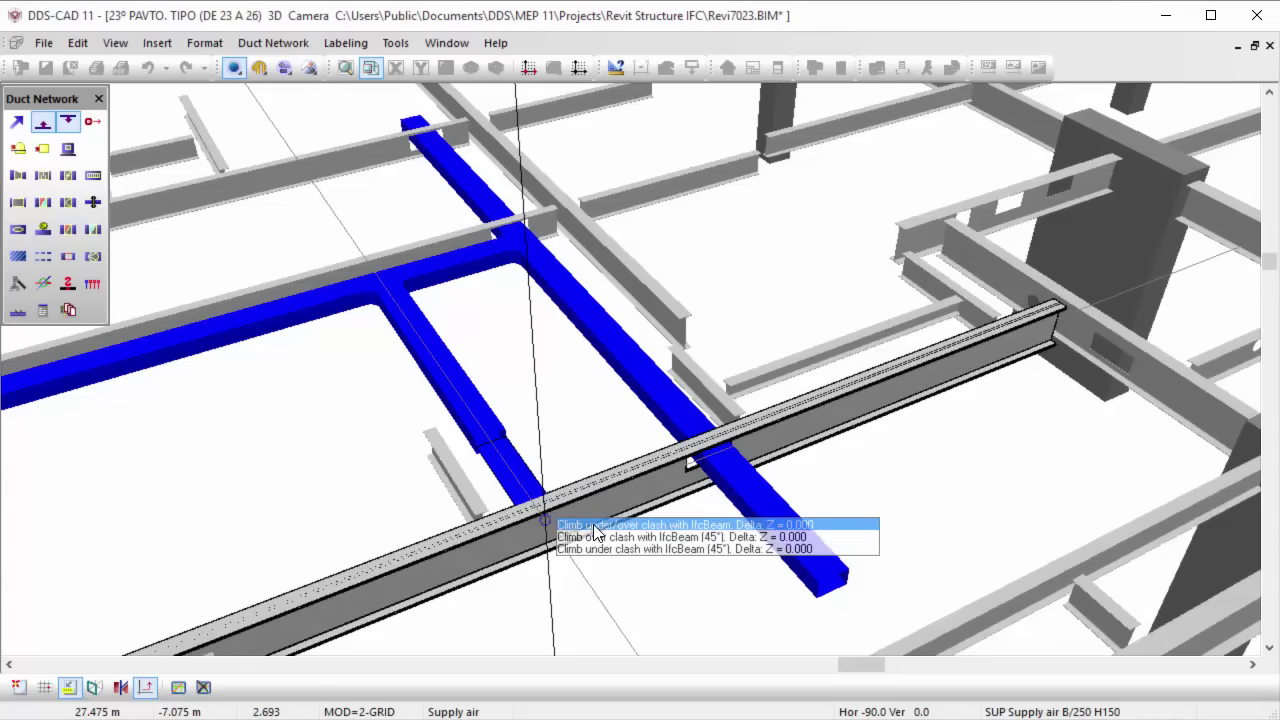
pyautogui.click(593, 524)
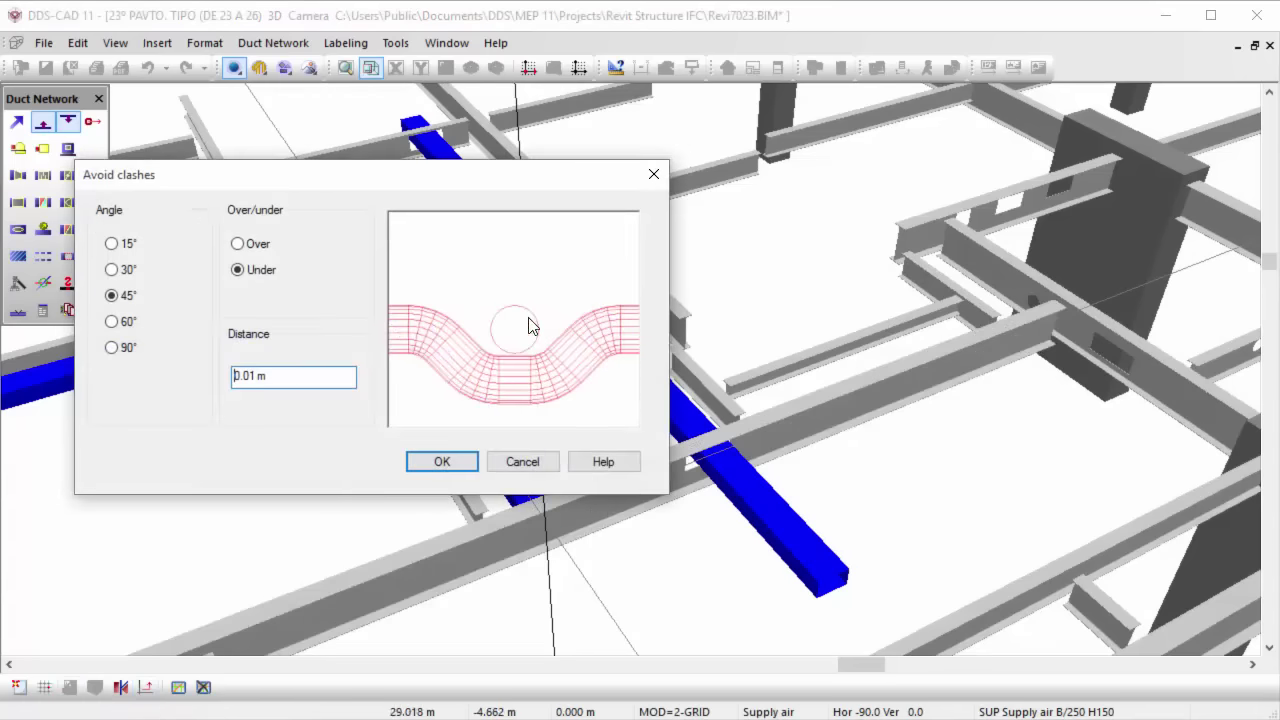
pyautogui.moveTo(517, 182); pyautogui.dragTo(1005, 127)
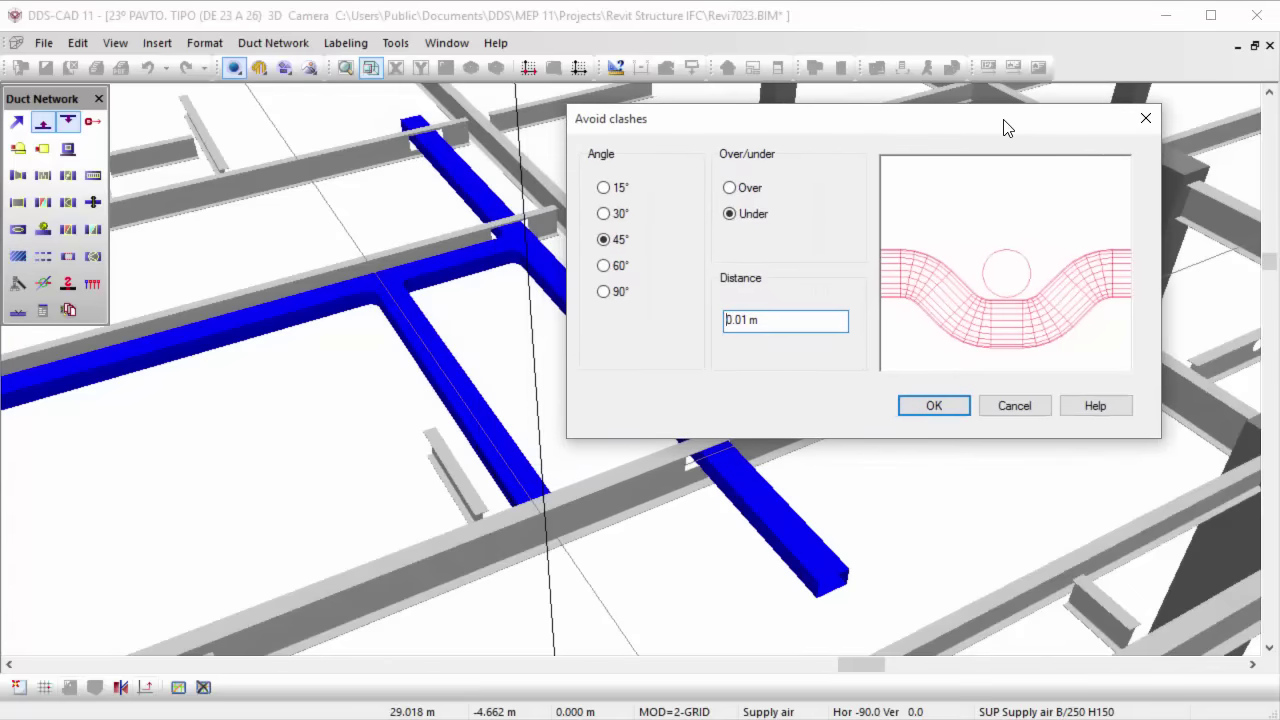
pyautogui.click(731, 189)
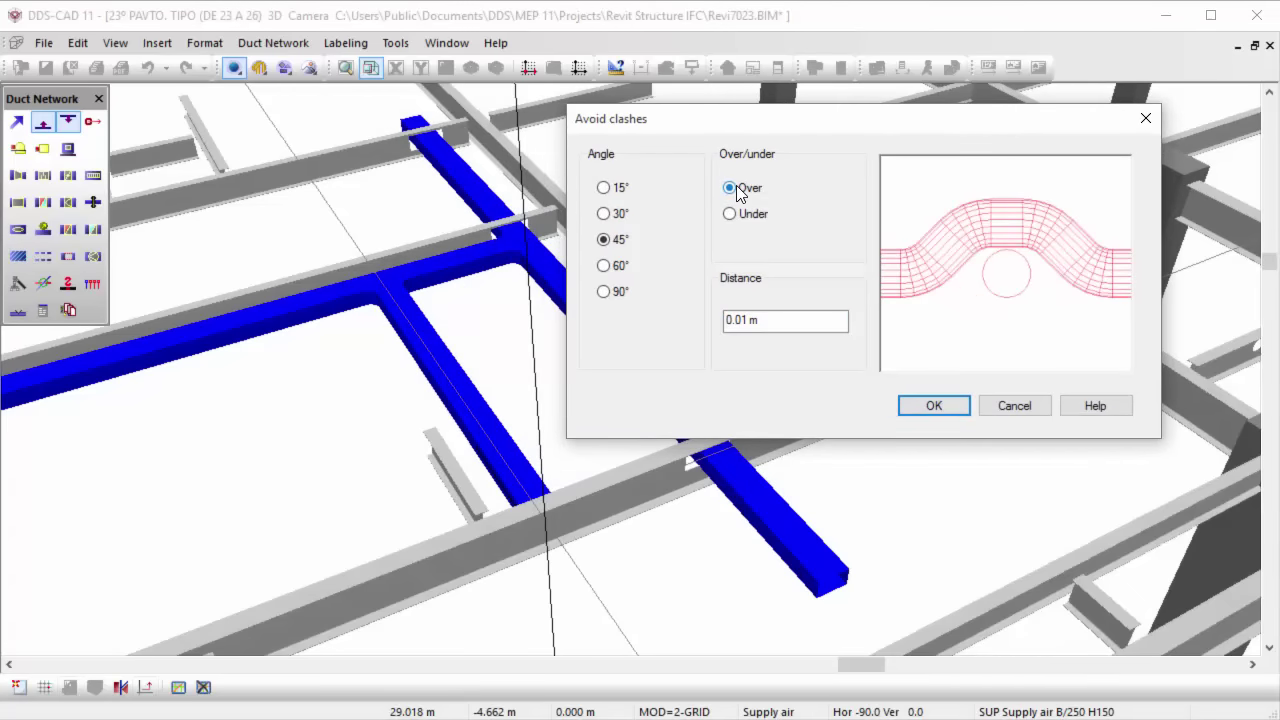
pyautogui.click(934, 406)
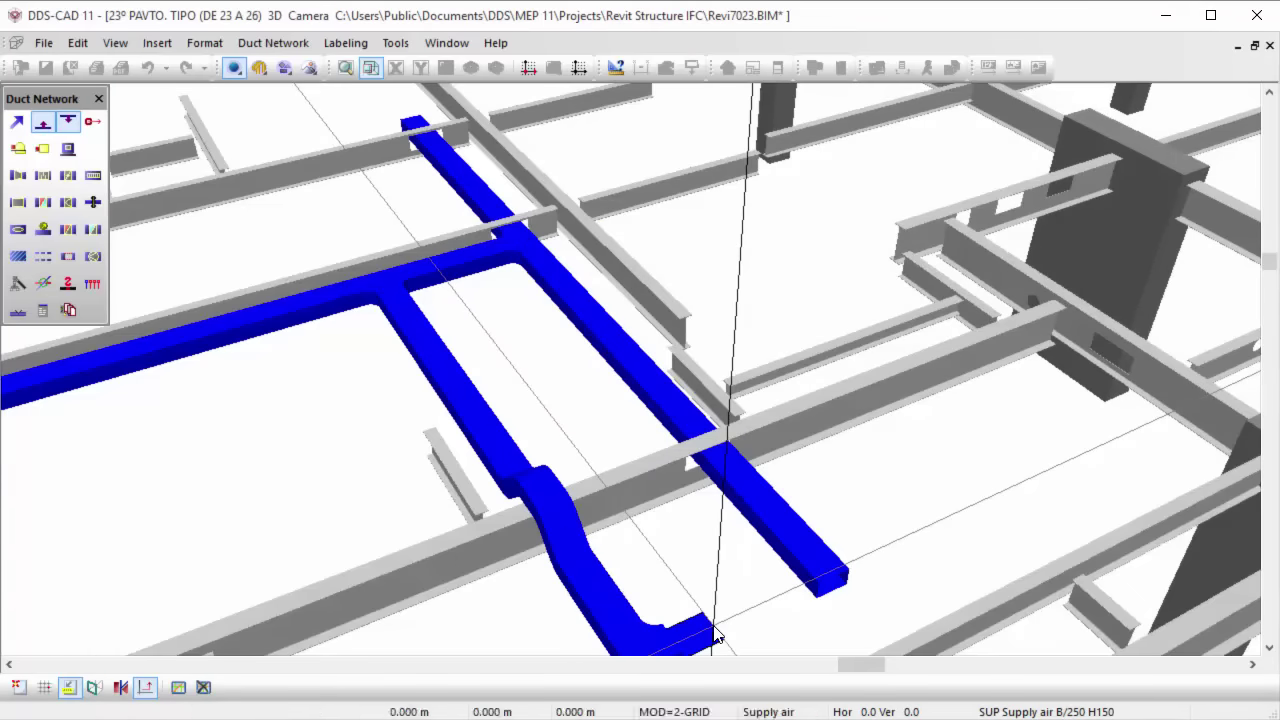
pyautogui.press('Escape')
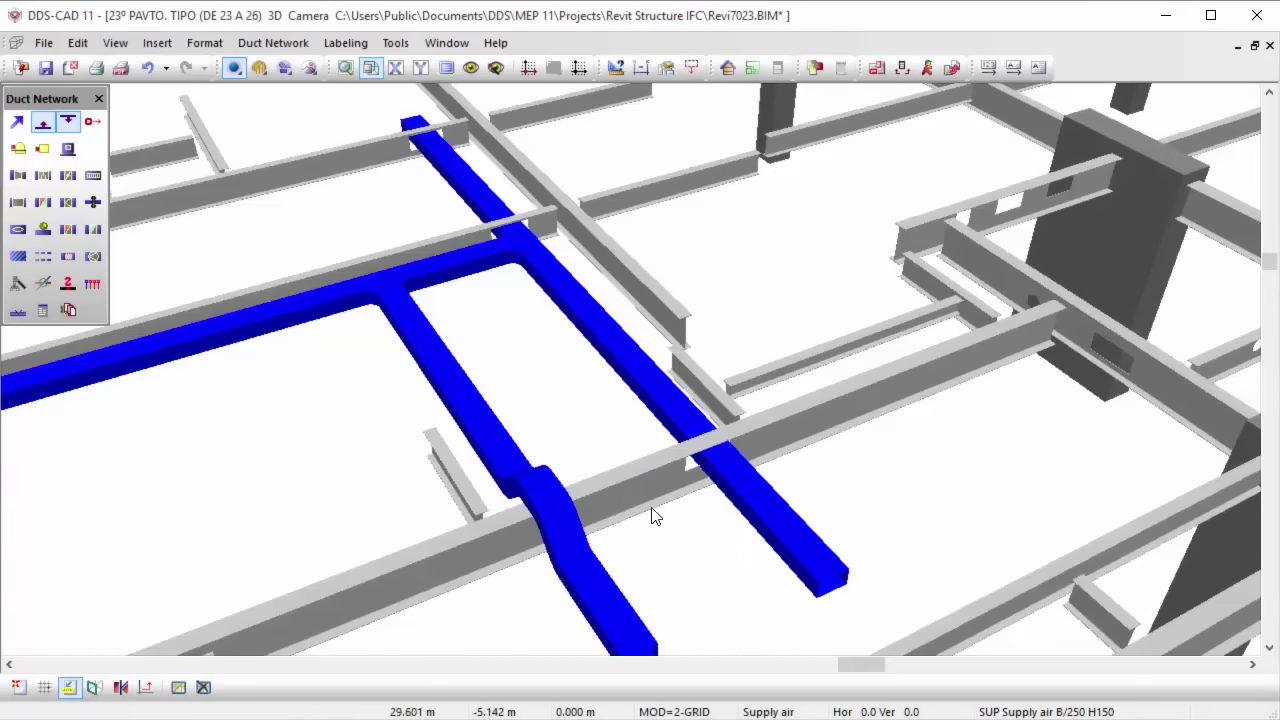
pyautogui.moveTo(654, 517); pyautogui.dragTo(243, 375, button='middle')
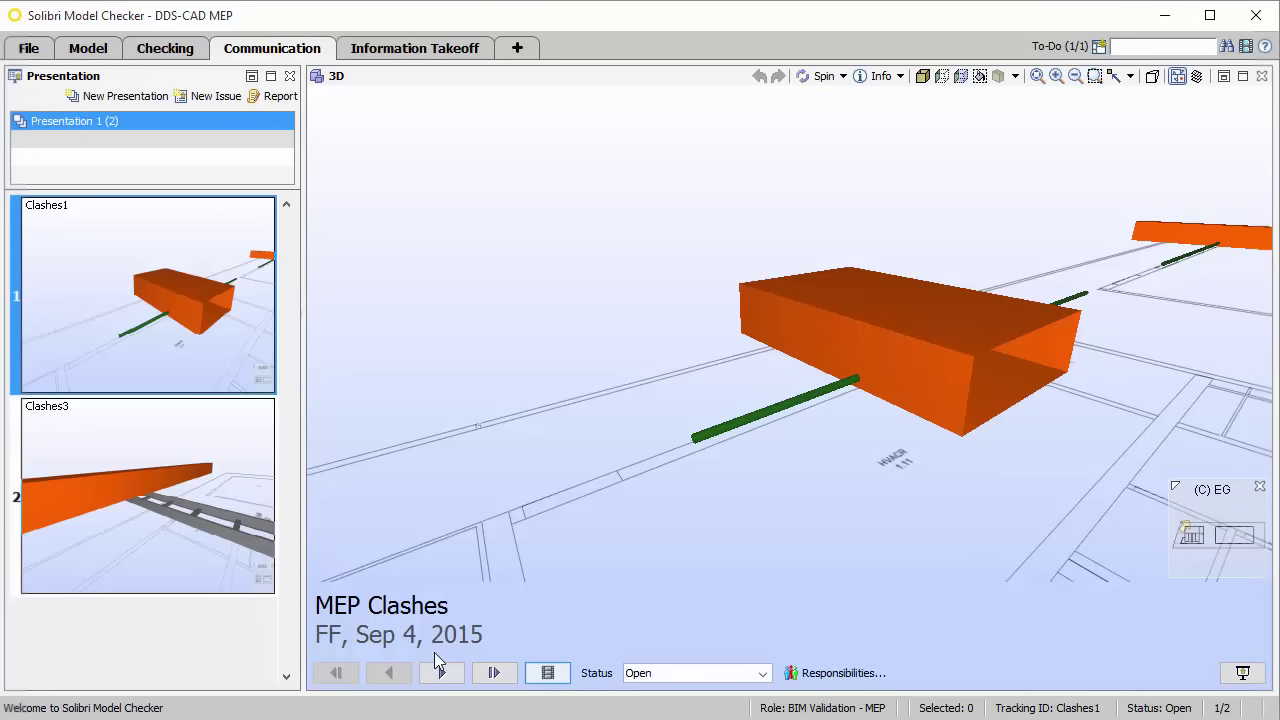
# Move to slide Clashes3 and save the open issues as a BCF Report v2.0.
pyautogui.click(441, 674)
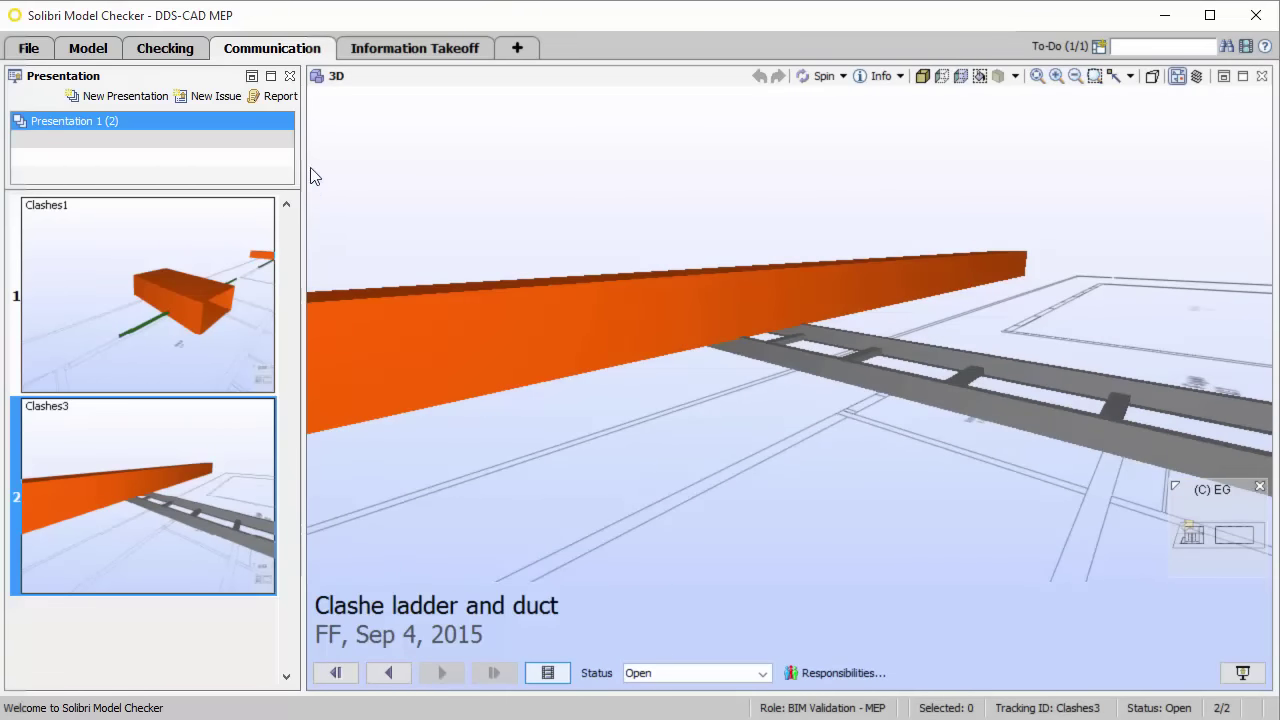
pyautogui.click(280, 96)
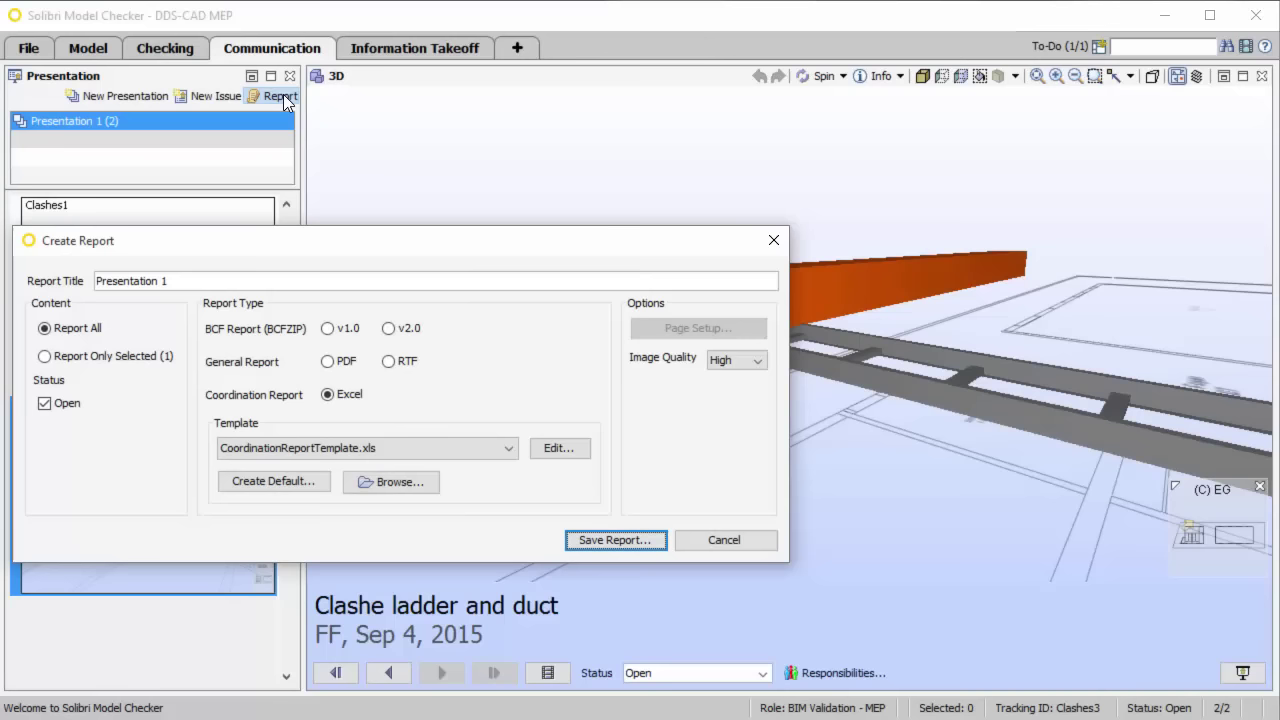
pyautogui.click(389, 330)
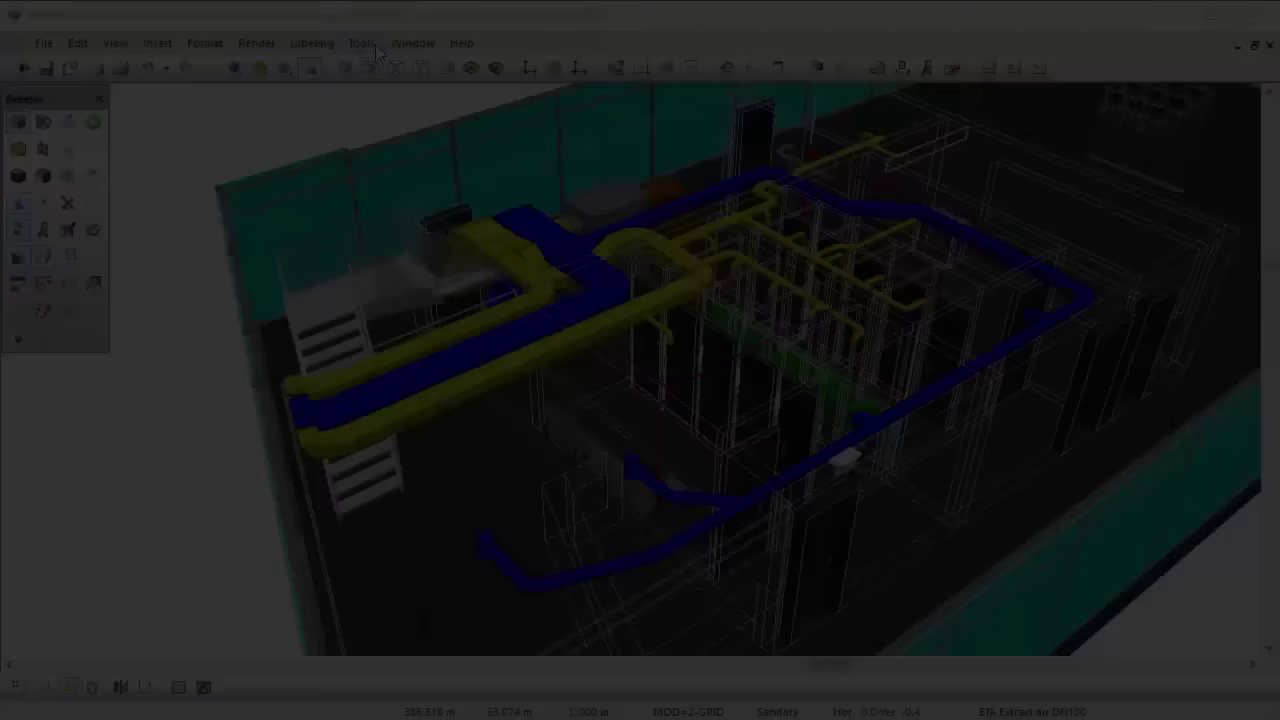
pyautogui.click(368, 44)
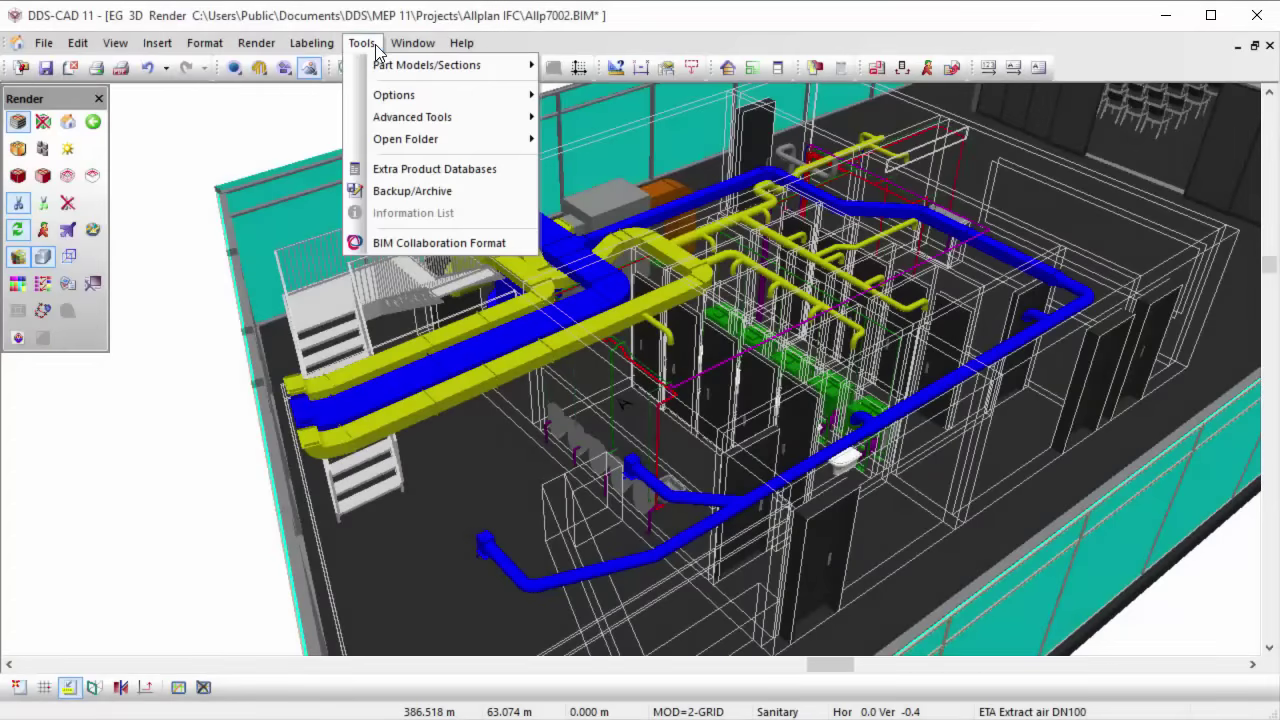
# Import the MEP Clashes BCF file from Área de Trabalho into the BIM Collaboration Format manager.
pyautogui.click(378, 250)
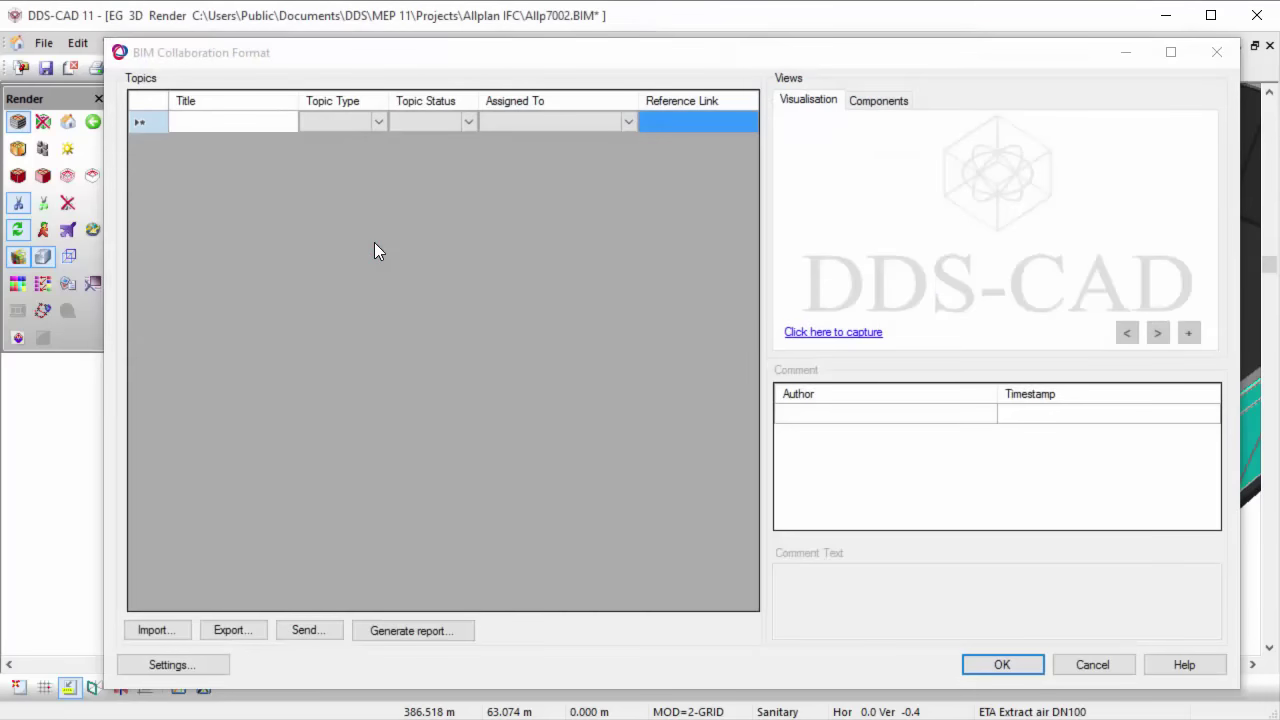
pyautogui.click(152, 630)
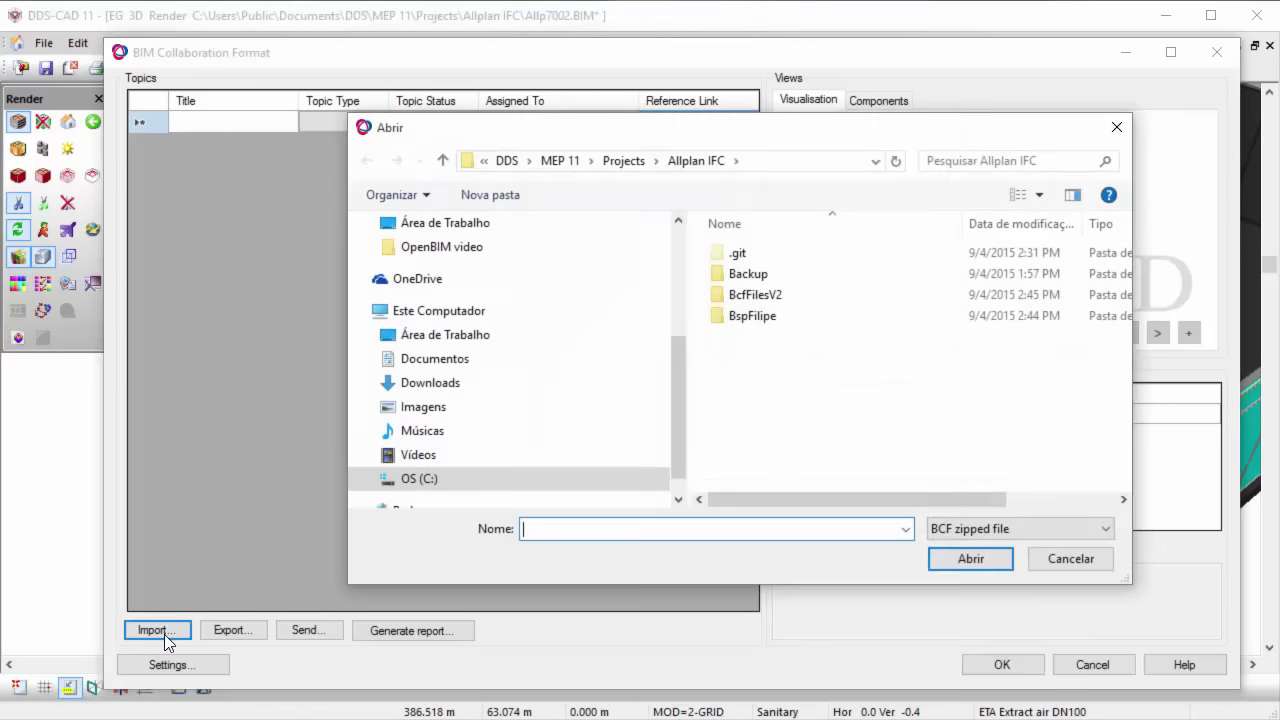
pyautogui.click(412, 222)
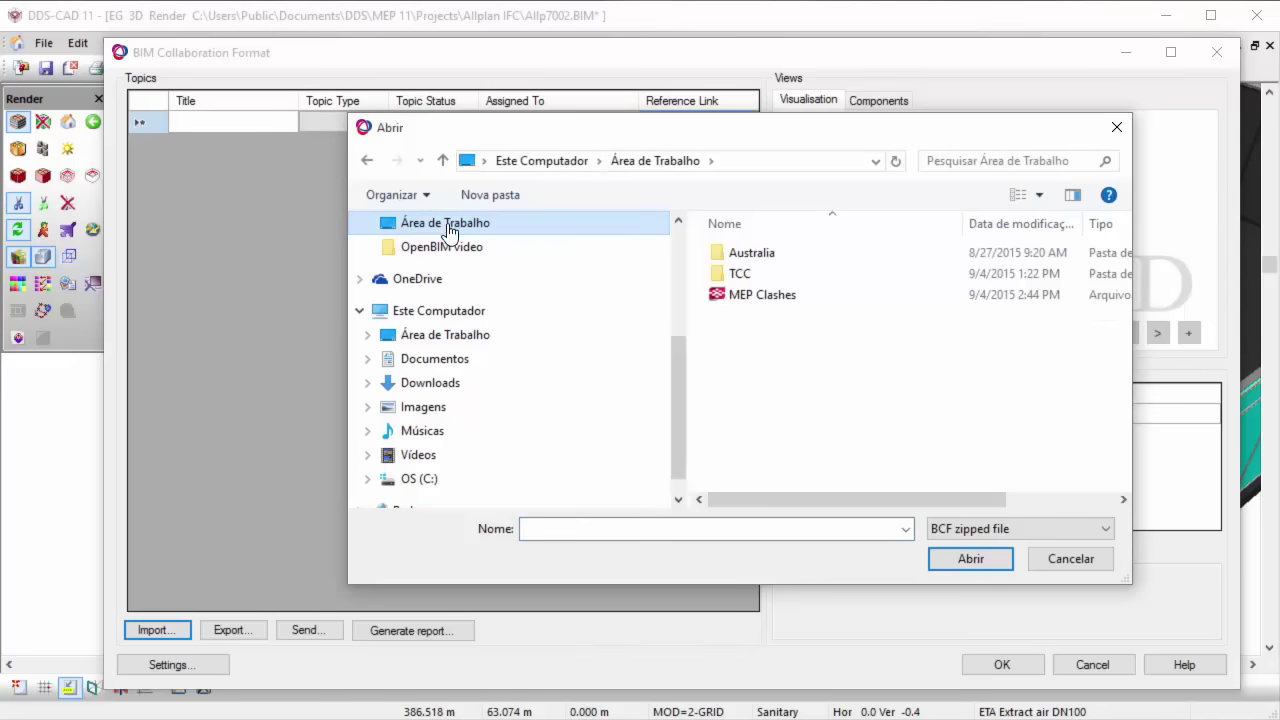
pyautogui.click(800, 296)
pyautogui.click(931, 563)
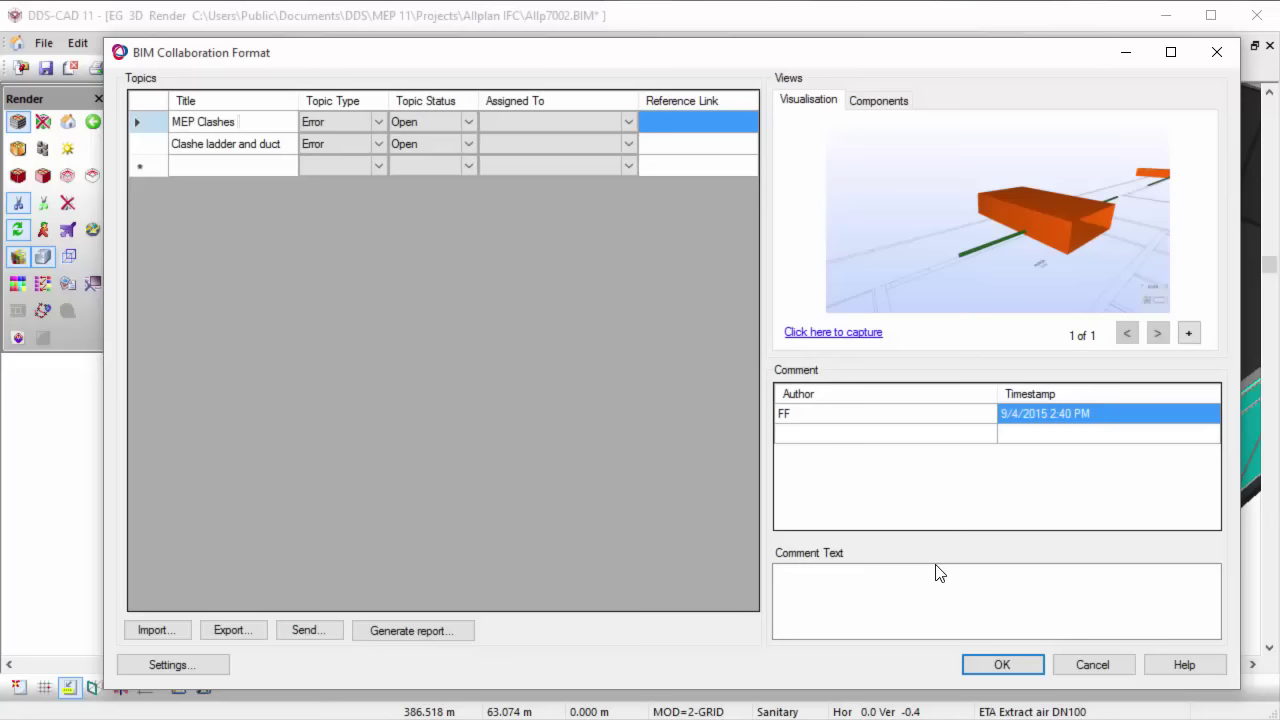
# Close the BIM Collaboration Format dialog with OK after focusing the Comment Text box.
pyautogui.click(946, 574)
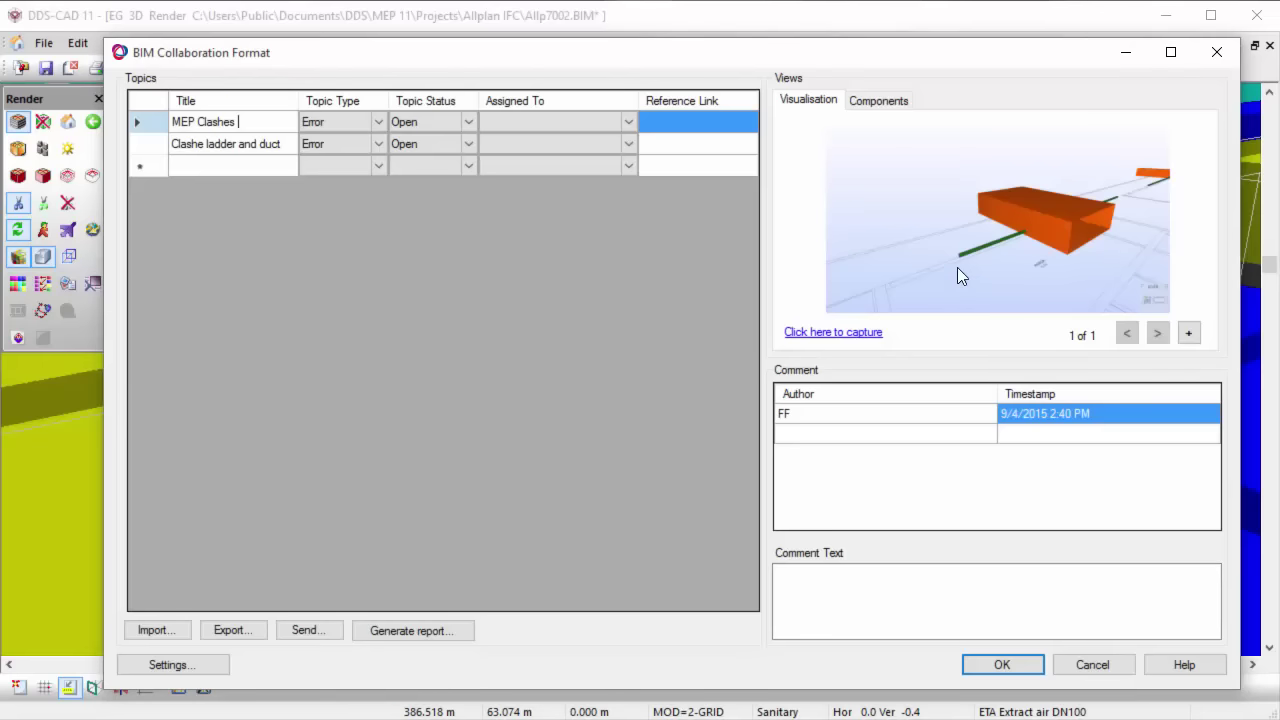
pyautogui.click(975, 666)
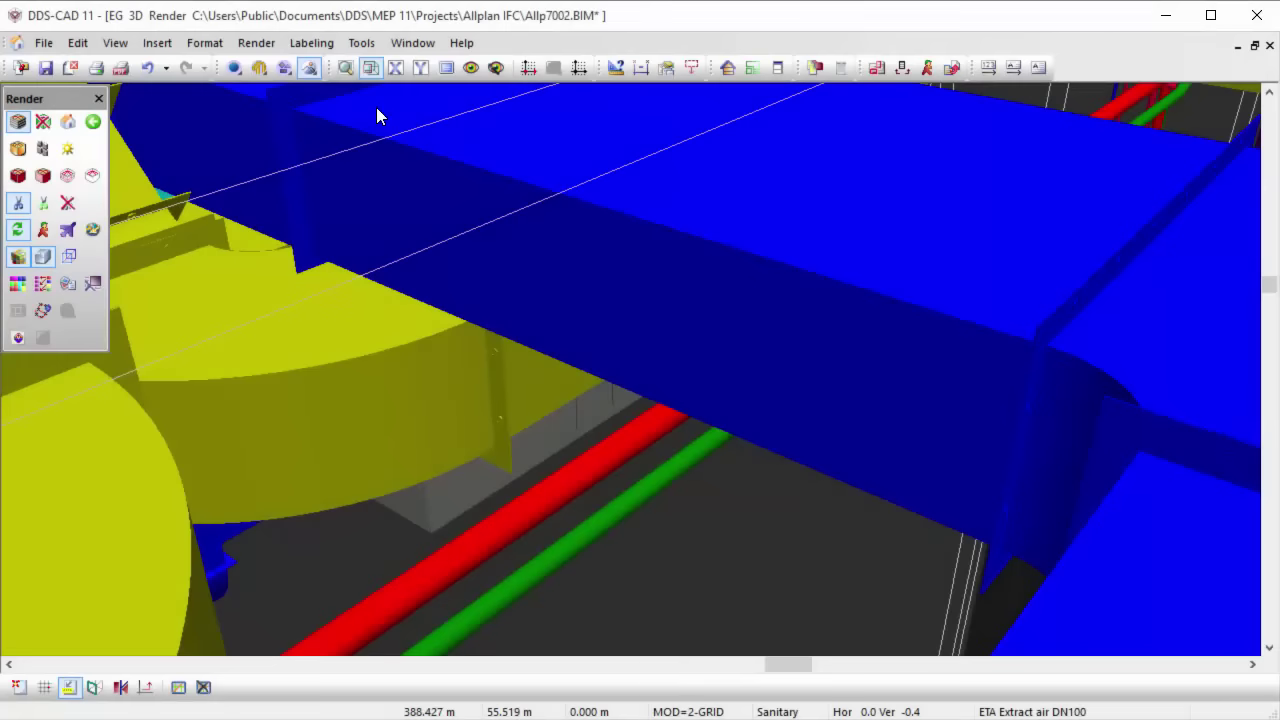
# Reopen the BIM Collaboration Format manager and recapture the current 3D view as the snapshot.
pyautogui.click(362, 43)
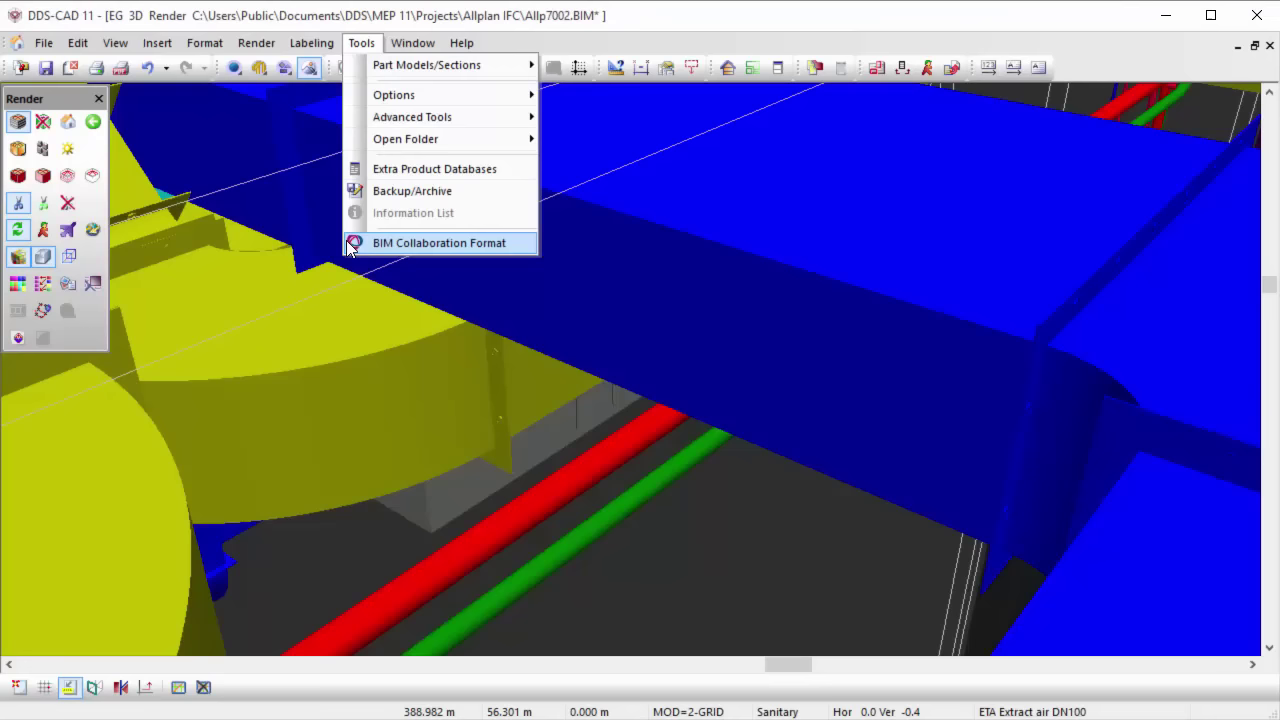
pyautogui.click(347, 248)
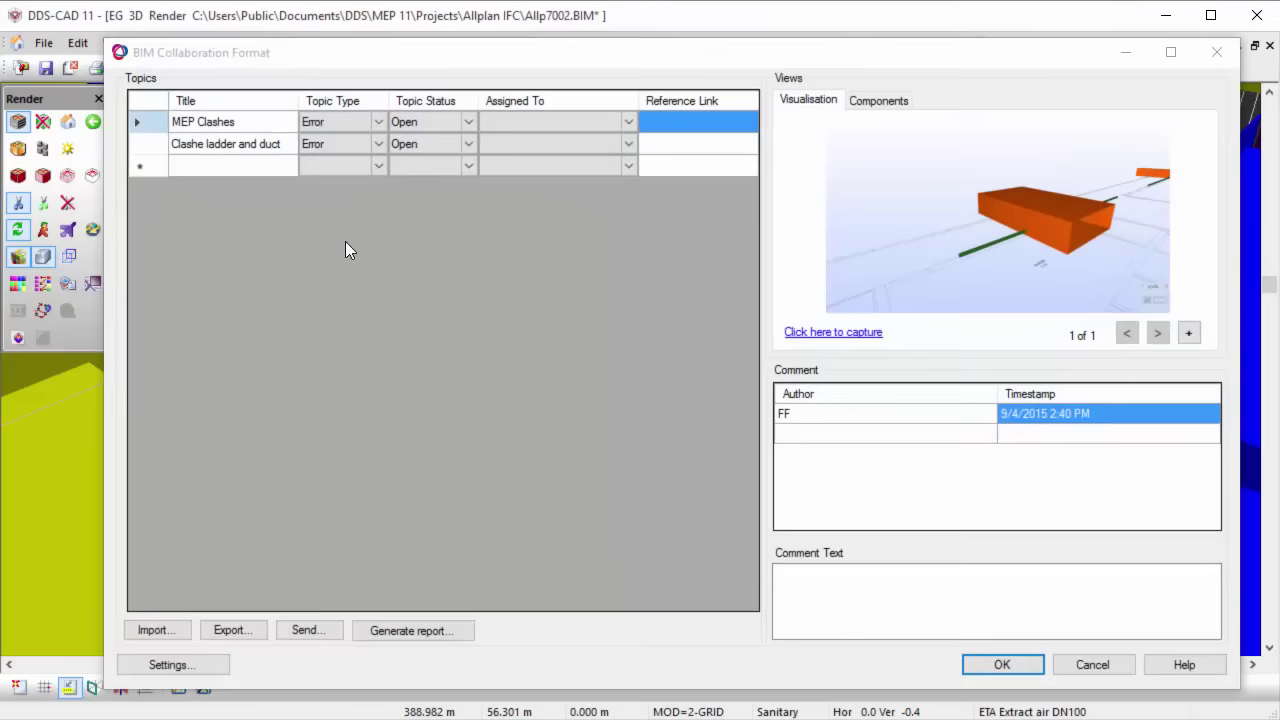
pyautogui.click(838, 334)
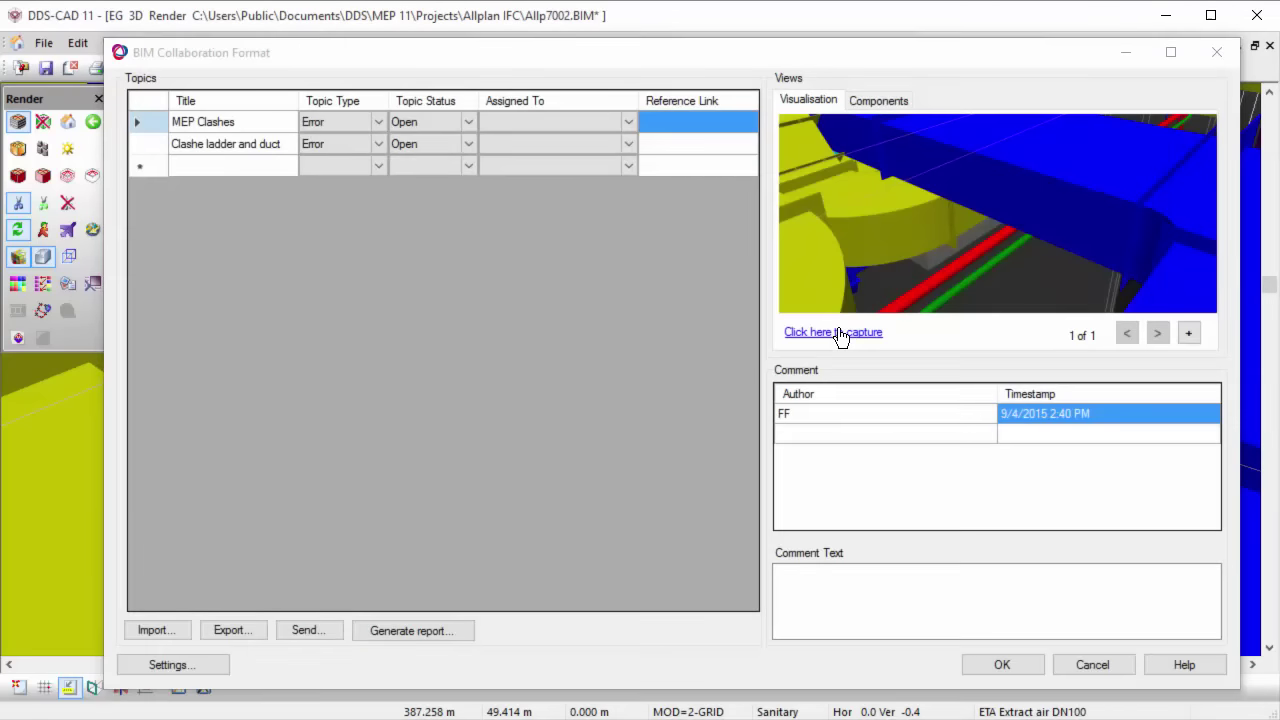
# Set MEP Clashes to type Solution, status Closed, comment 'Issue solved', and generate the report.
pyautogui.click(382, 120)
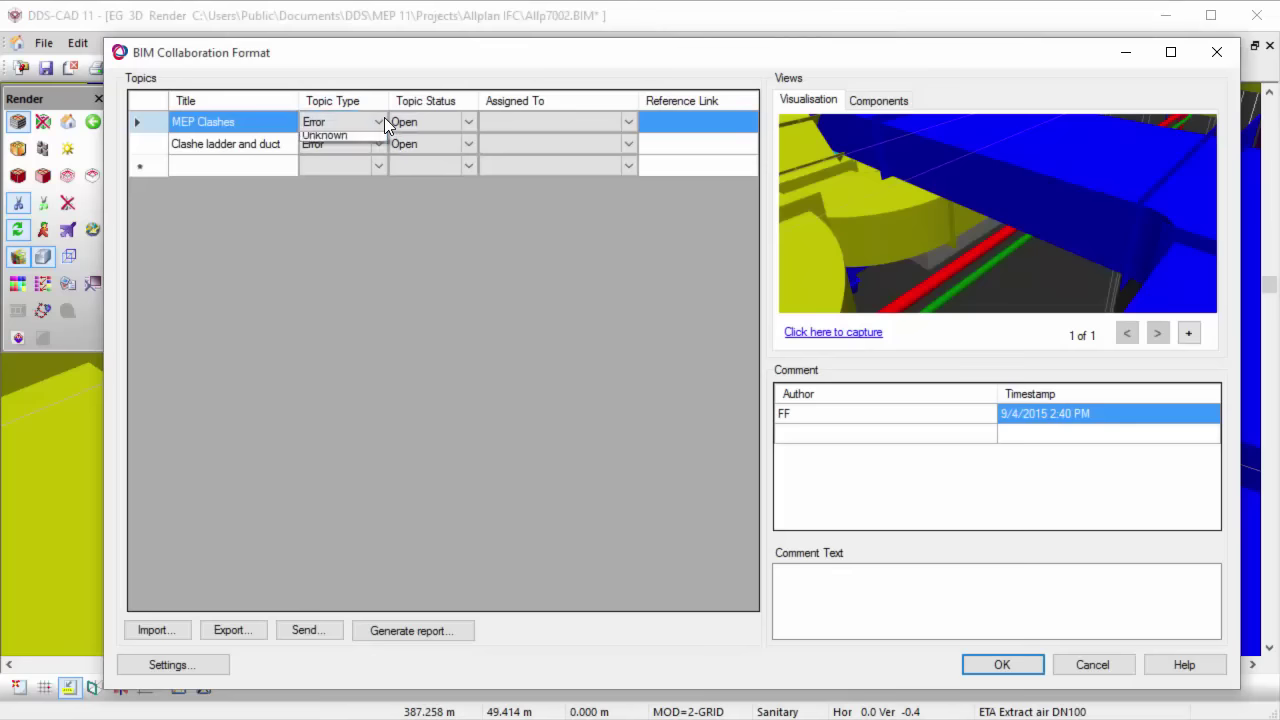
pyautogui.click(367, 178)
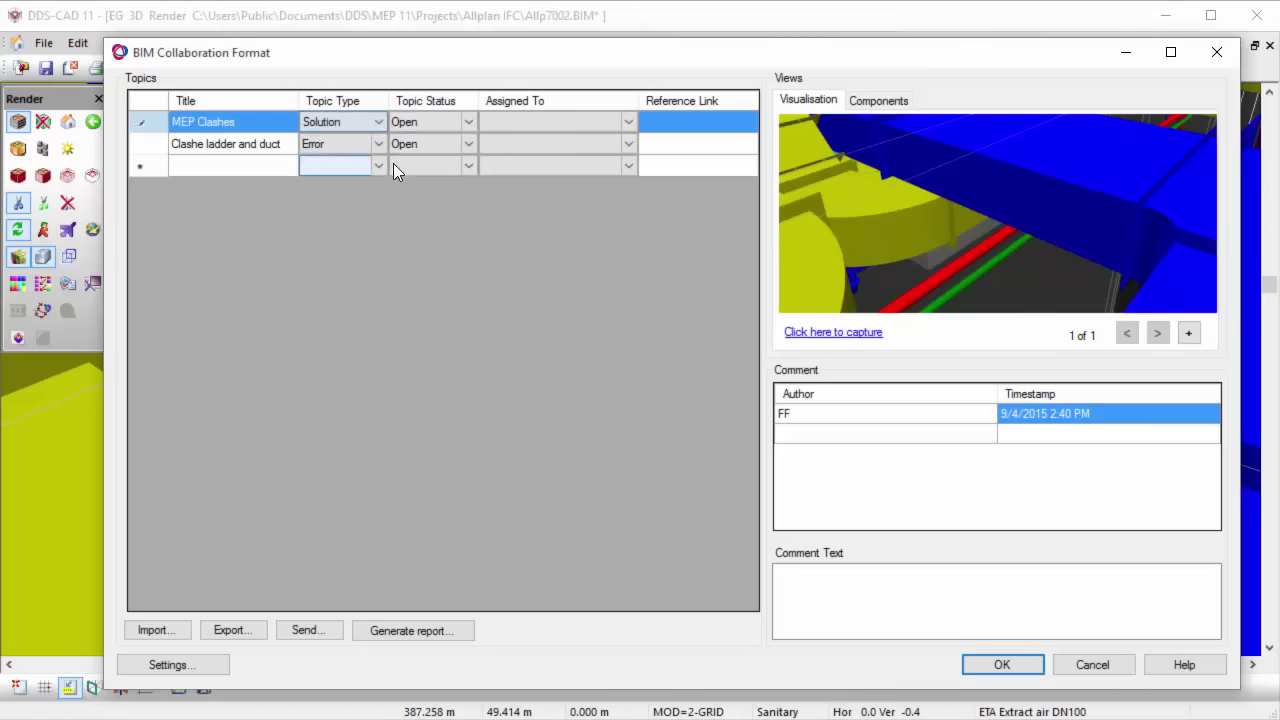
pyautogui.click(468, 122)
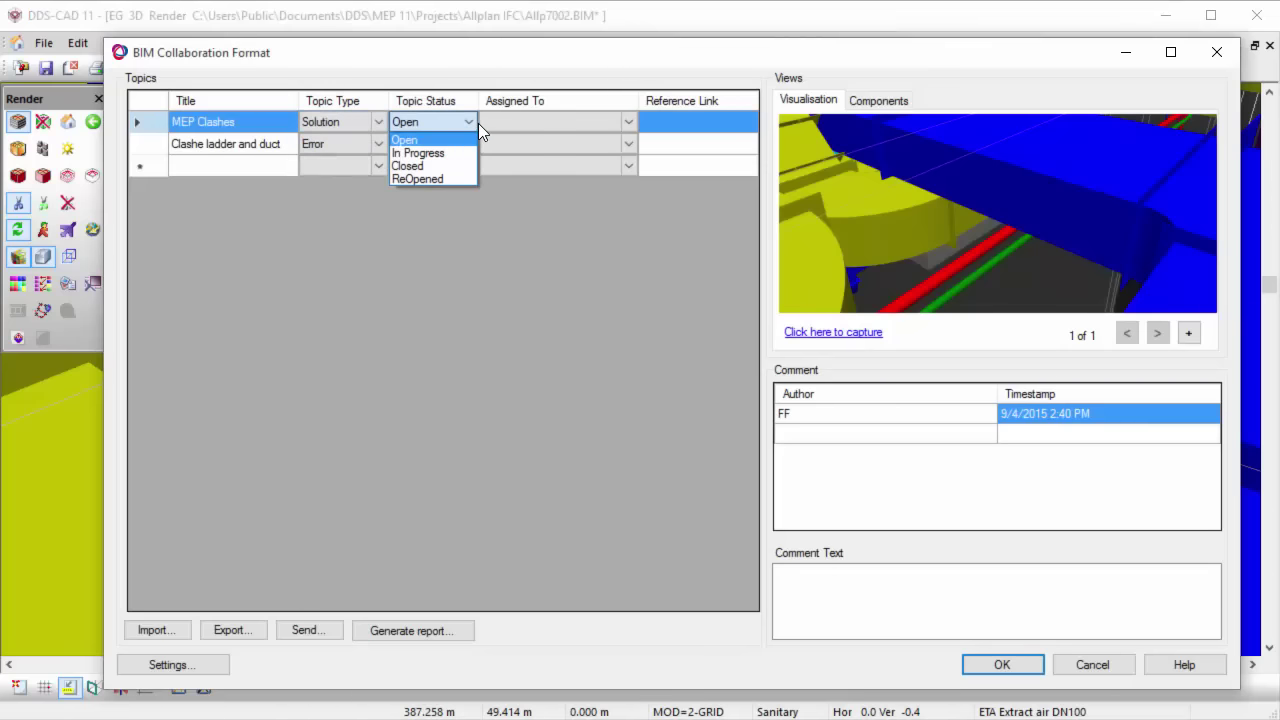
pyautogui.click(441, 165)
pyautogui.click(824, 589)
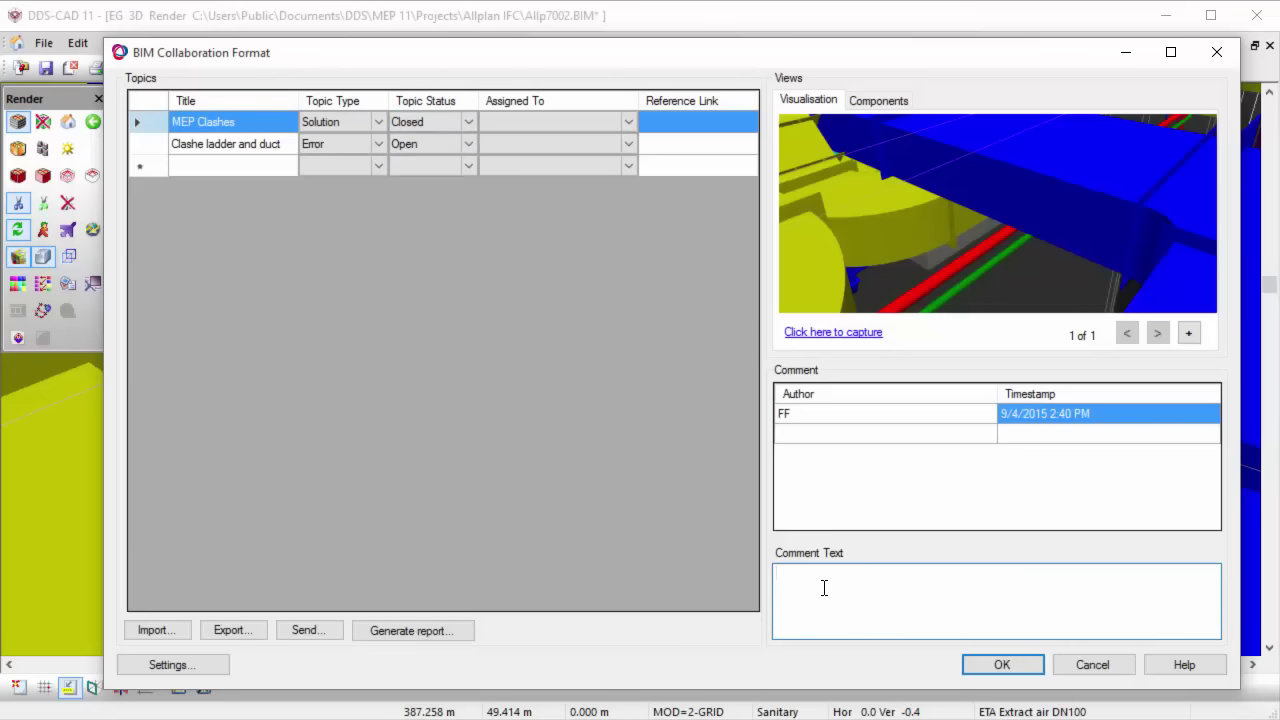
pyautogui.write('Issue solved')
pyautogui.click(468, 632)
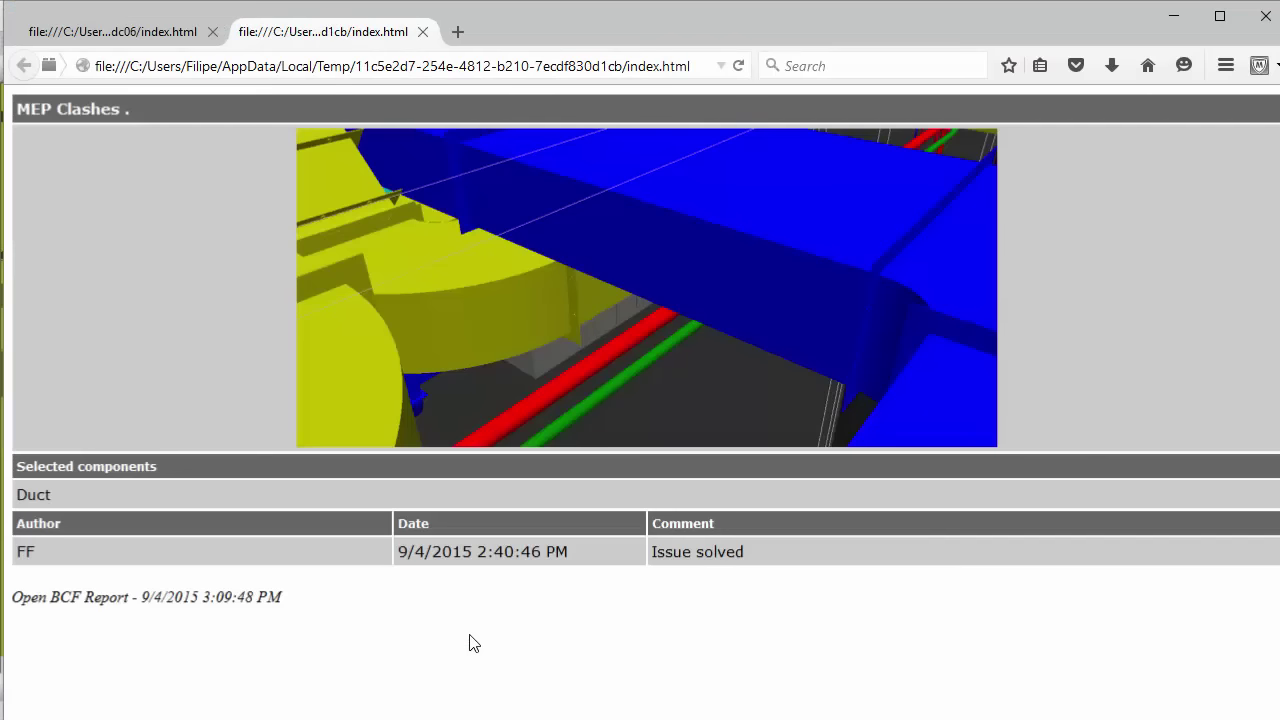